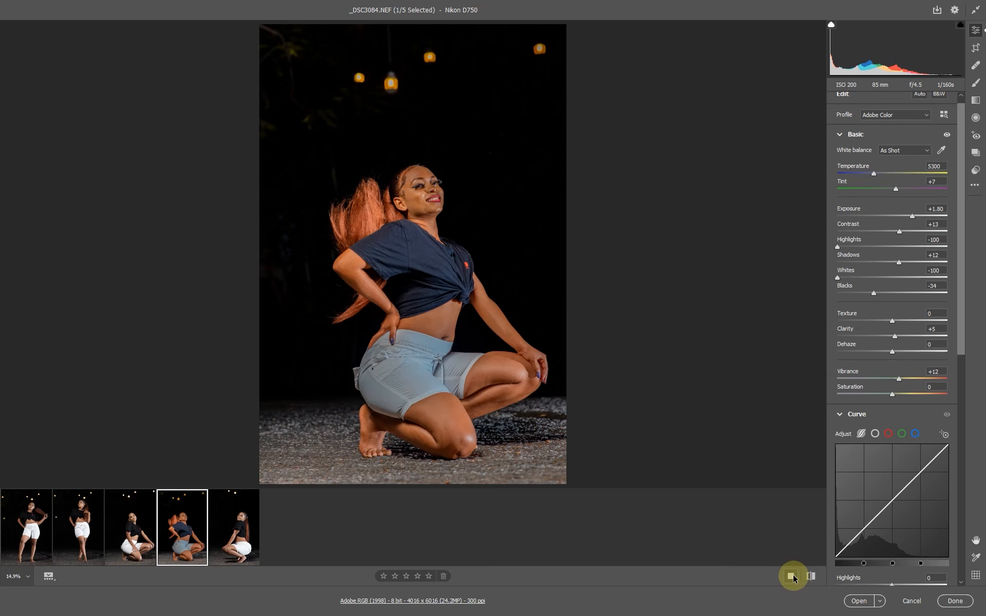
Step: Show the before and after versions of _DSC3084.NEF side by side and compare them up close
left_click(790, 576)
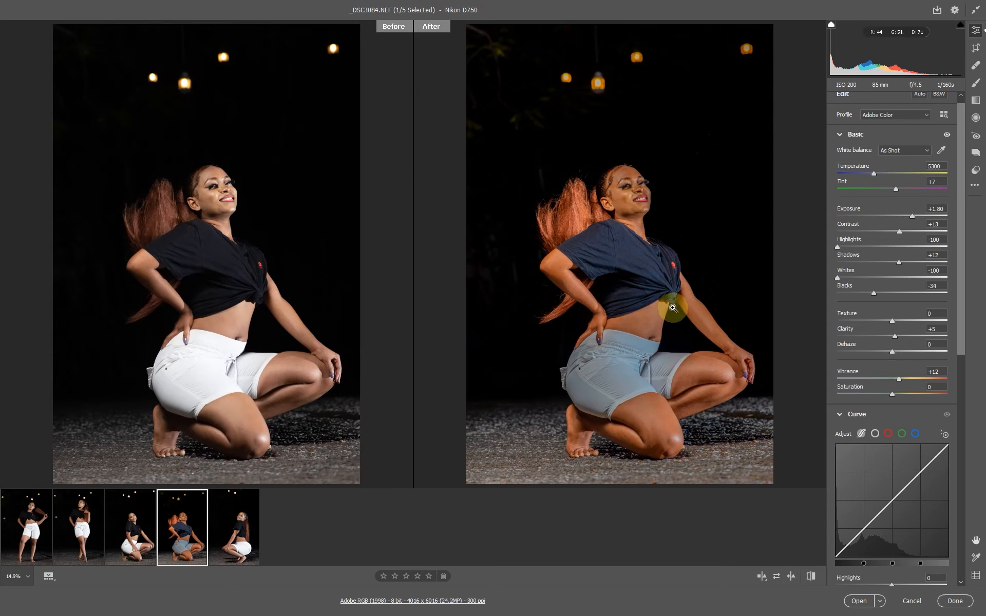
left_click_drag(633, 236, 645, 265)
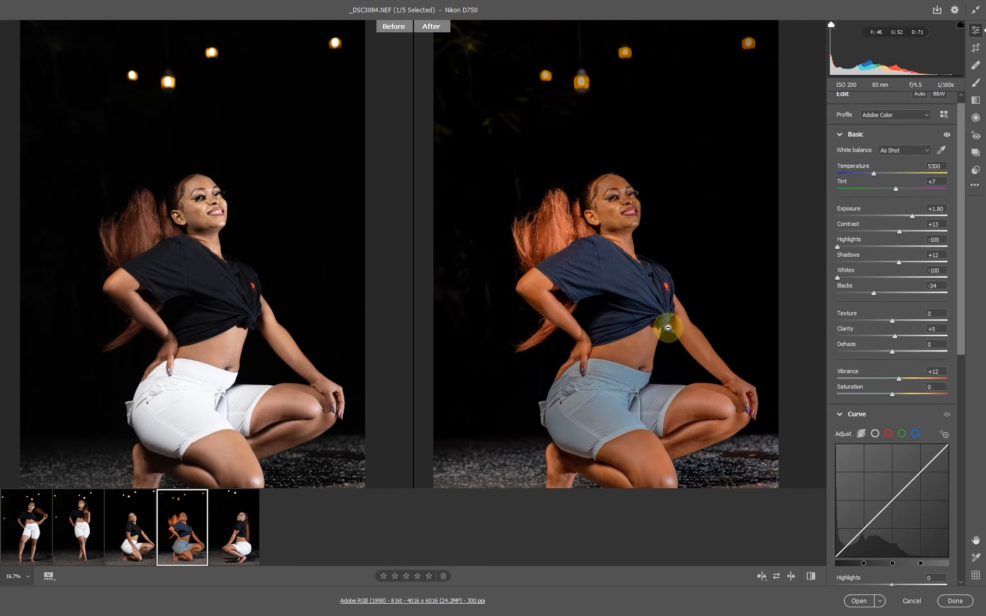
left_click_drag(633, 436, 711, 314)
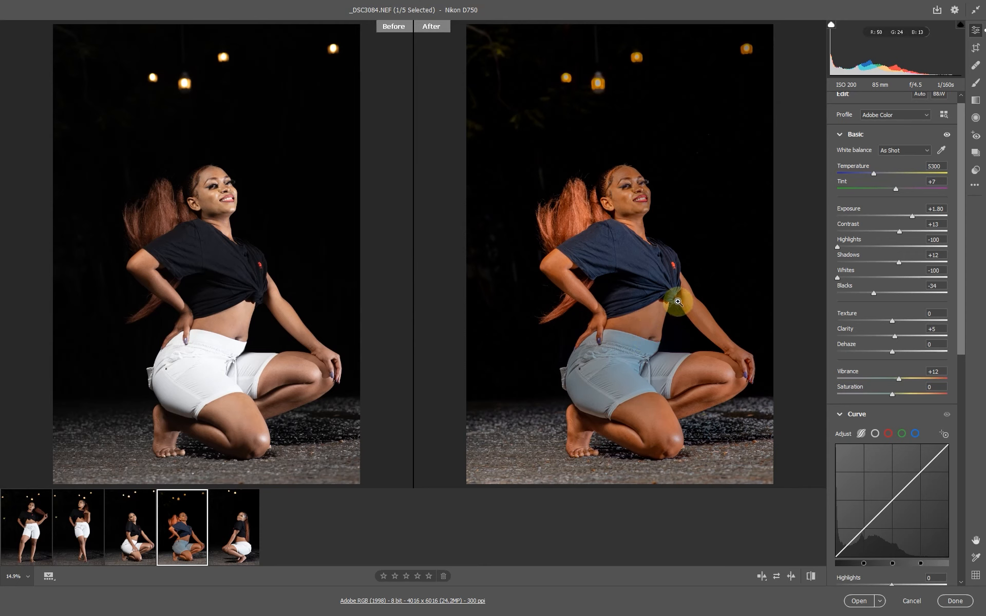
Step: Copy the edit settings of _DSC3084.NEF using the Default subset
right_click(626, 168)
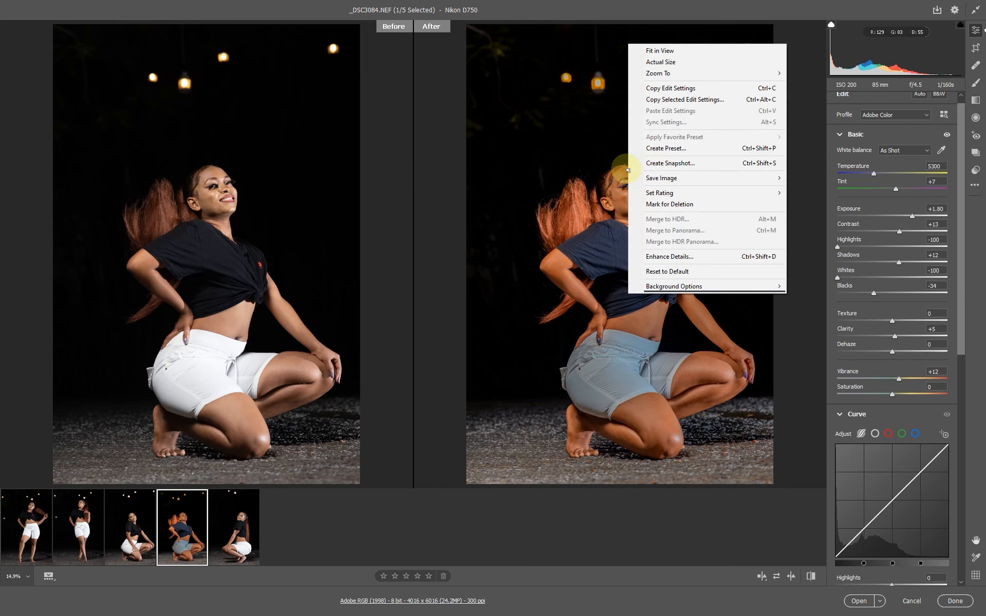
left_click(671, 101)
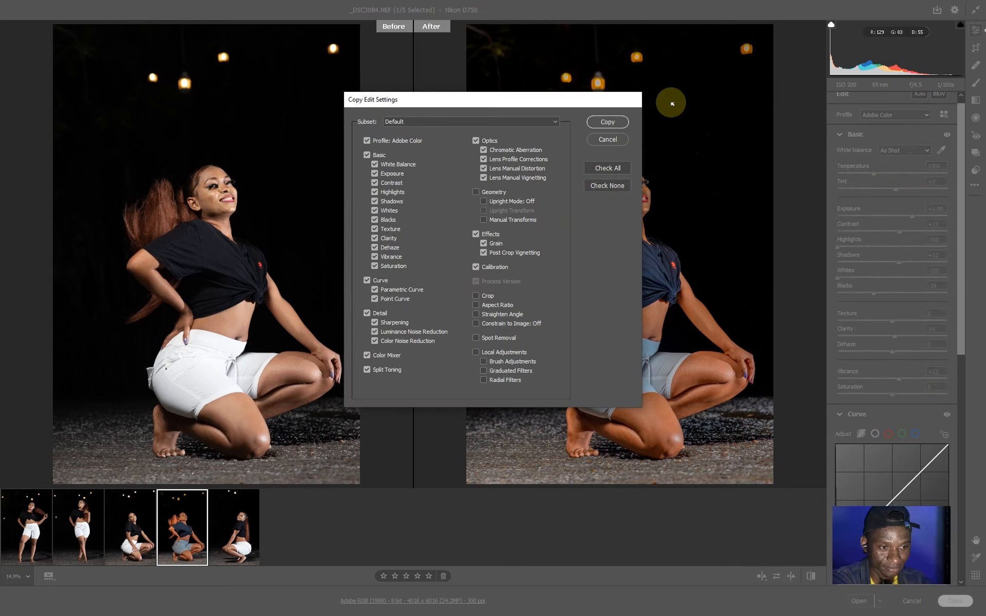
left_click(607, 123)
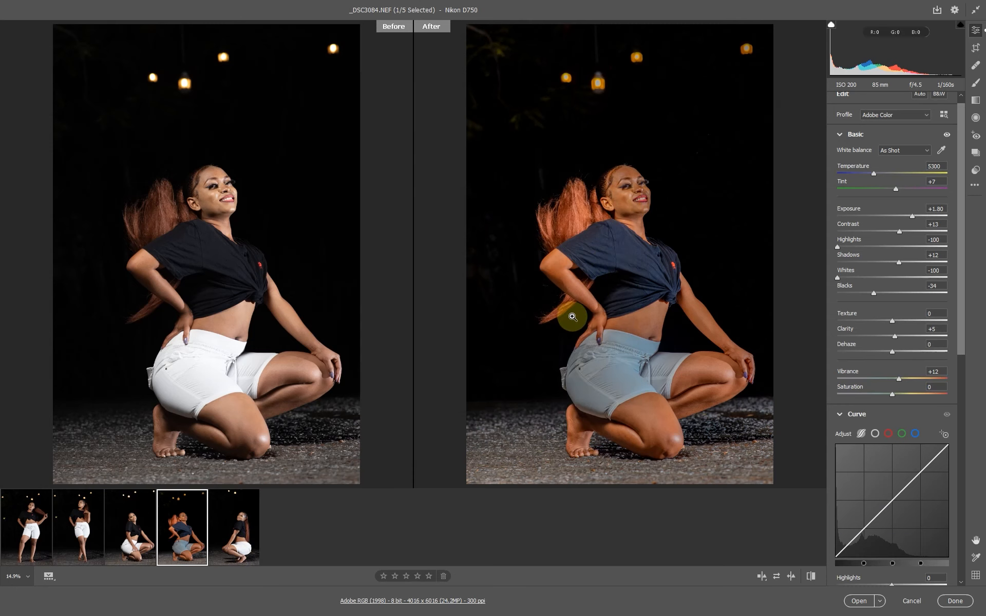
Step: Paste the copied edit settings onto the last photo in the set, _DSC3086.NEF
left_click_drag(610, 198, 534, 290)
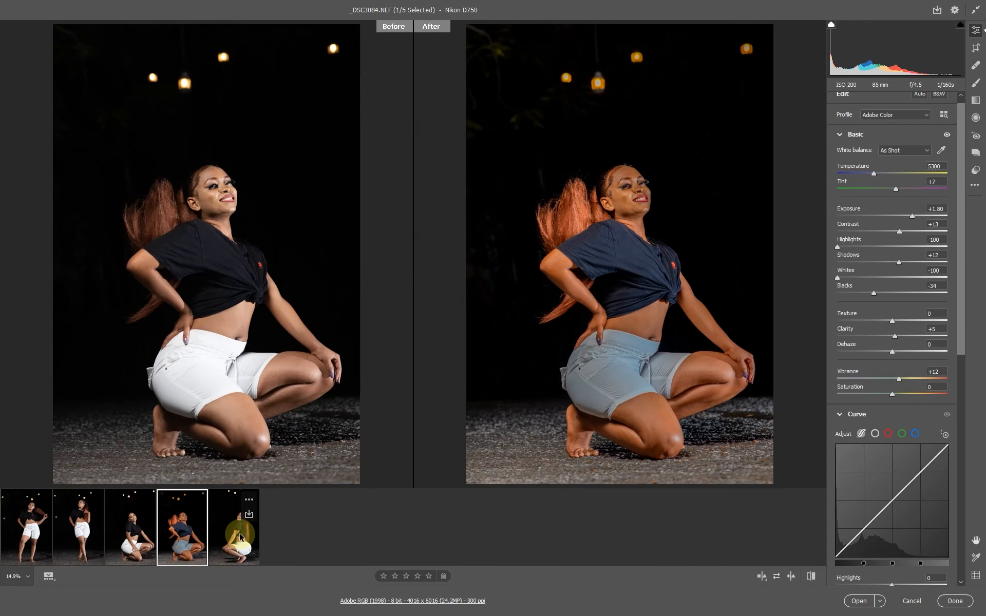
left_click(211, 536)
left_click(129, 536)
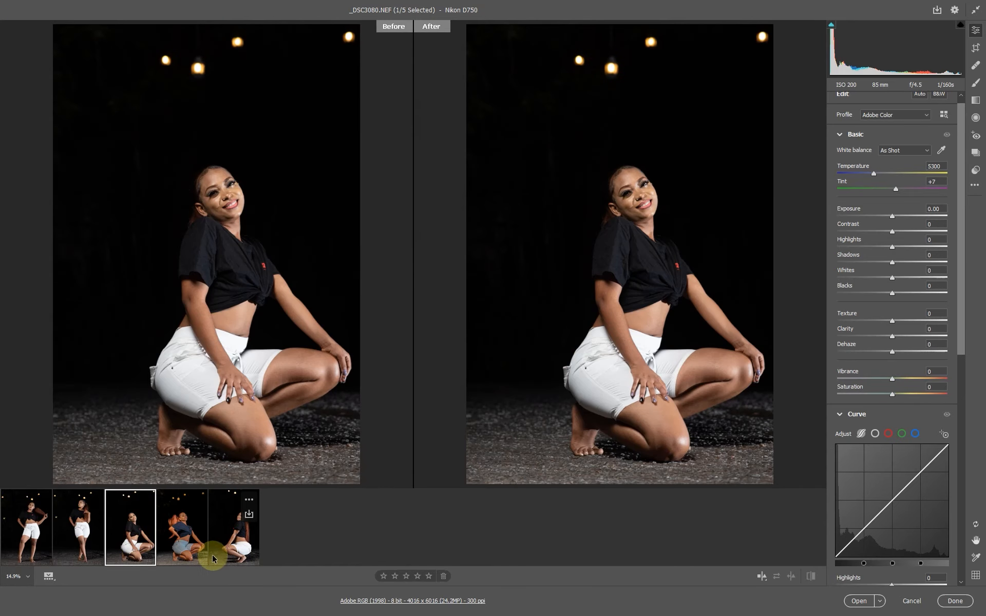
left_click(228, 544)
left_click(119, 534)
left_click(230, 545)
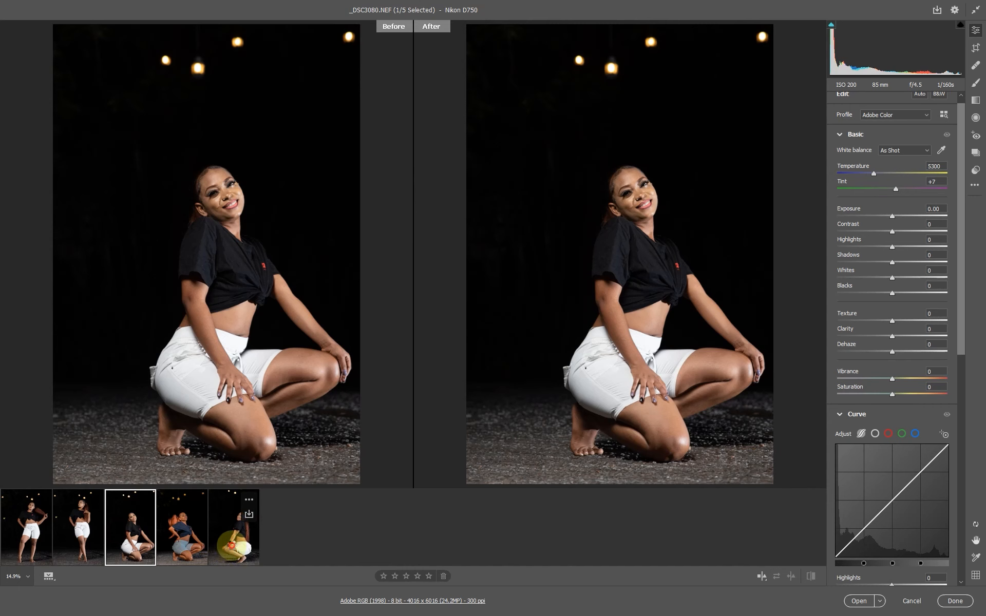
right_click(582, 121)
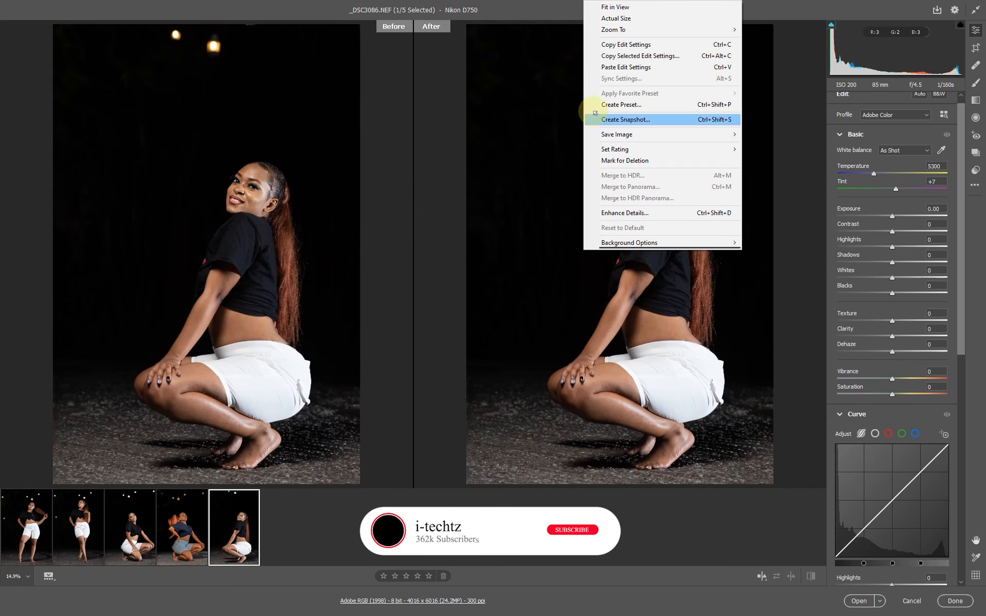
left_click(618, 67)
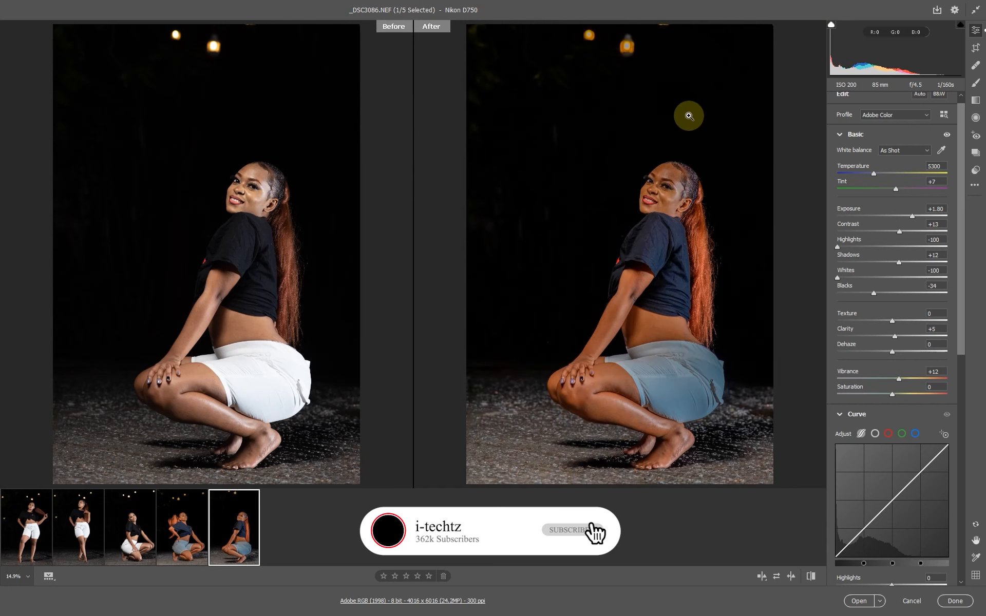
Step: Compare the face before and after on _DSC3086.NEF and raise its Shadows to +36
left_click_drag(687, 195, 792, 235)
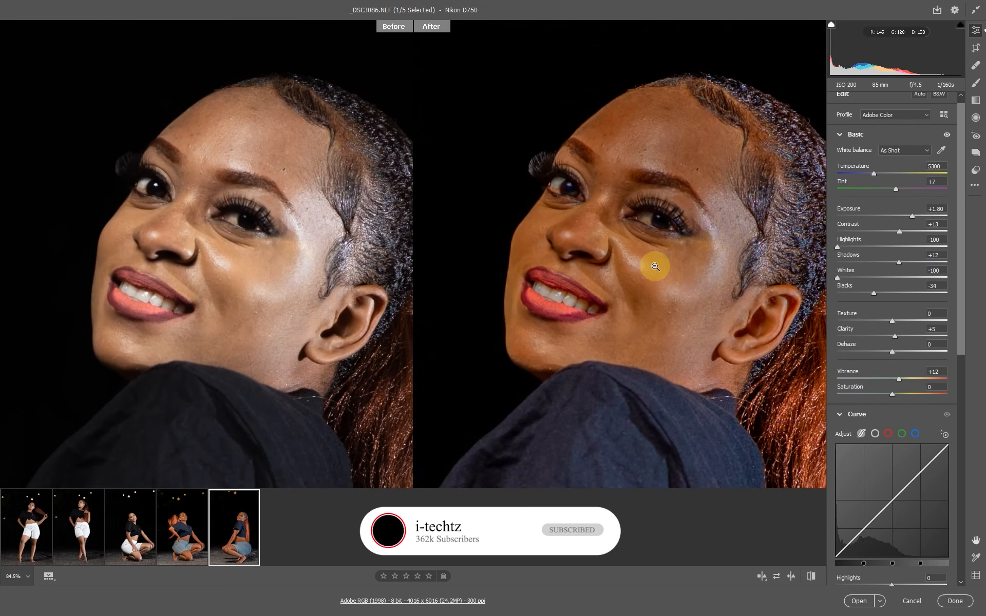
left_click(641, 289)
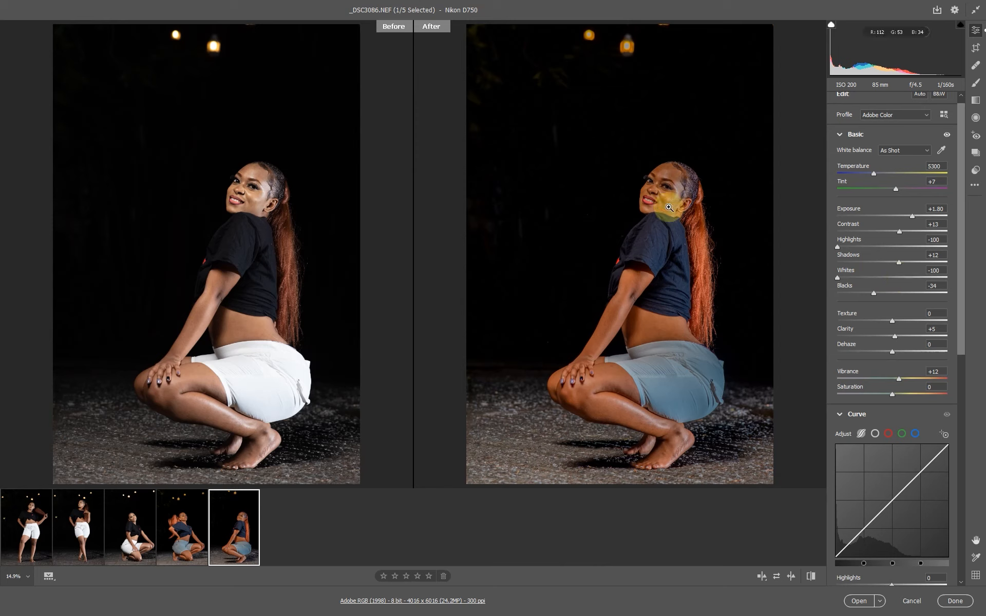
left_click_drag(660, 190, 652, 225)
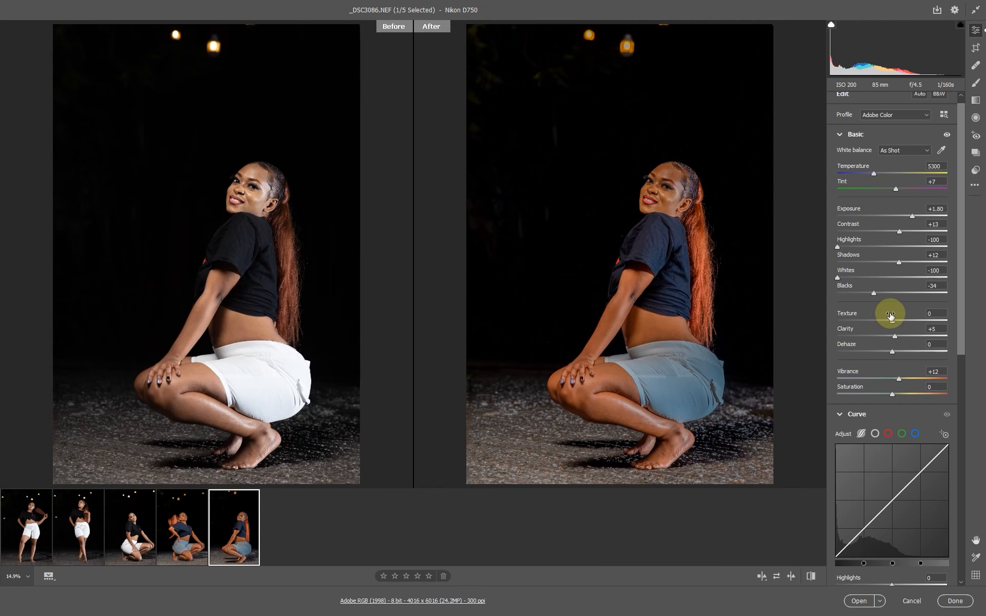
left_click(673, 191)
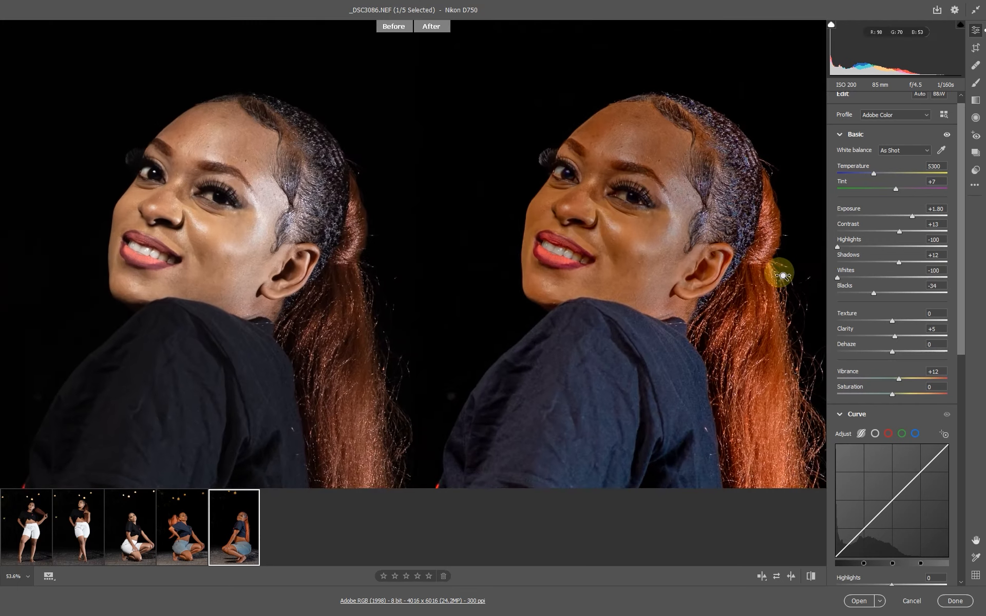
left_click(574, 220)
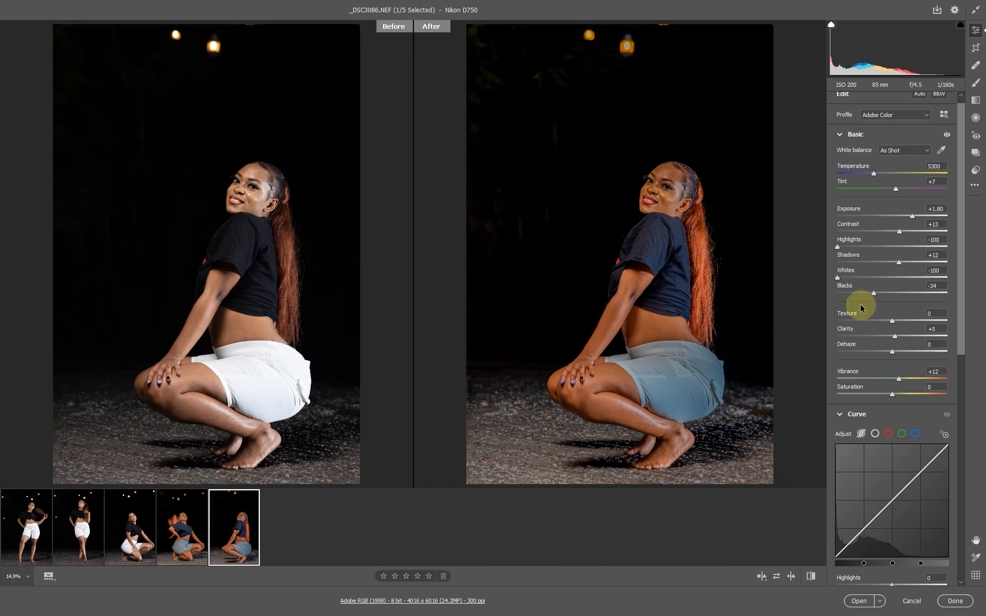
left_click(898, 262)
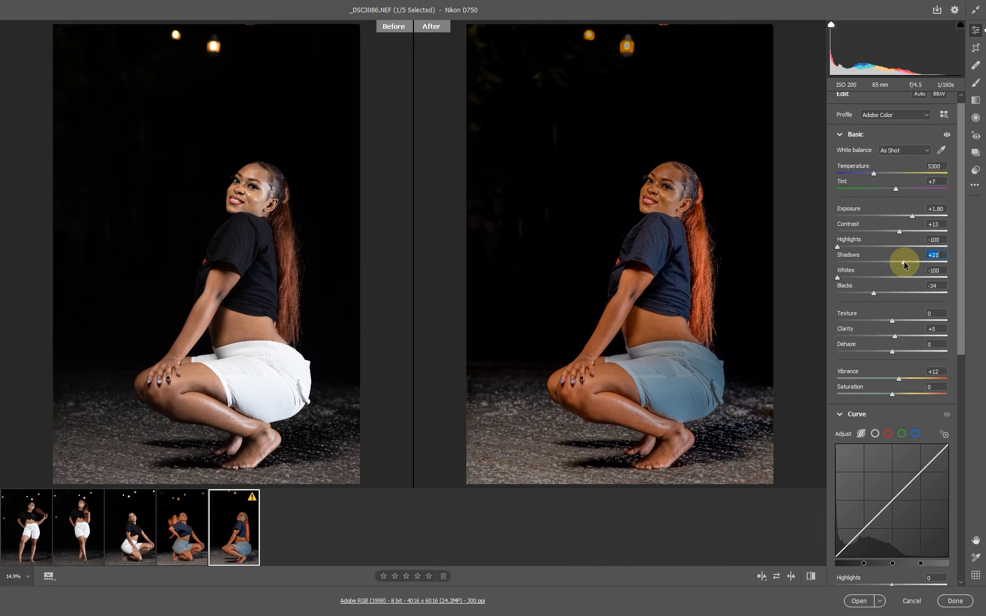
left_click(665, 191)
left_click_drag(813, 280, 817, 283)
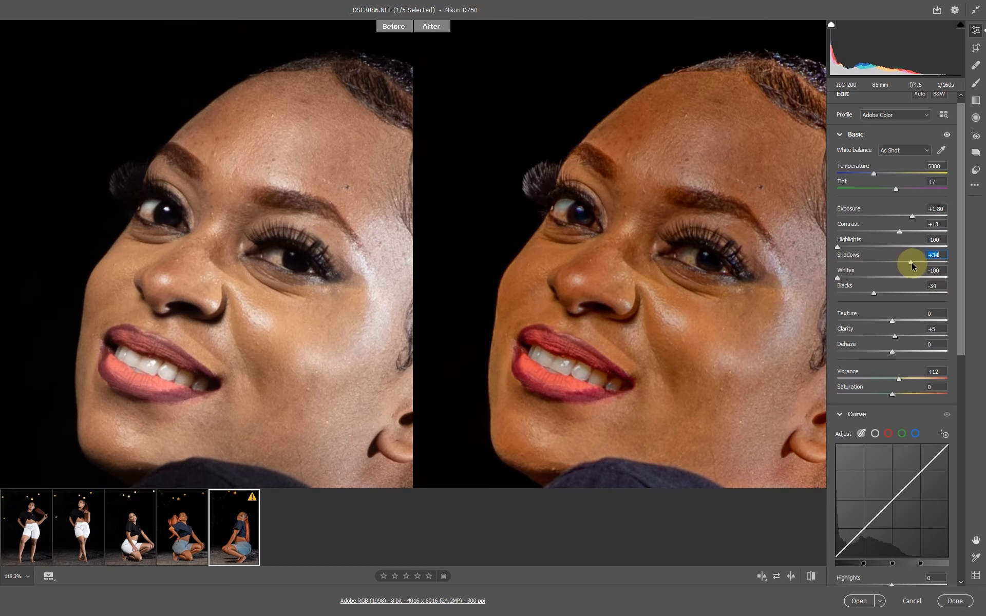
left_click(690, 265)
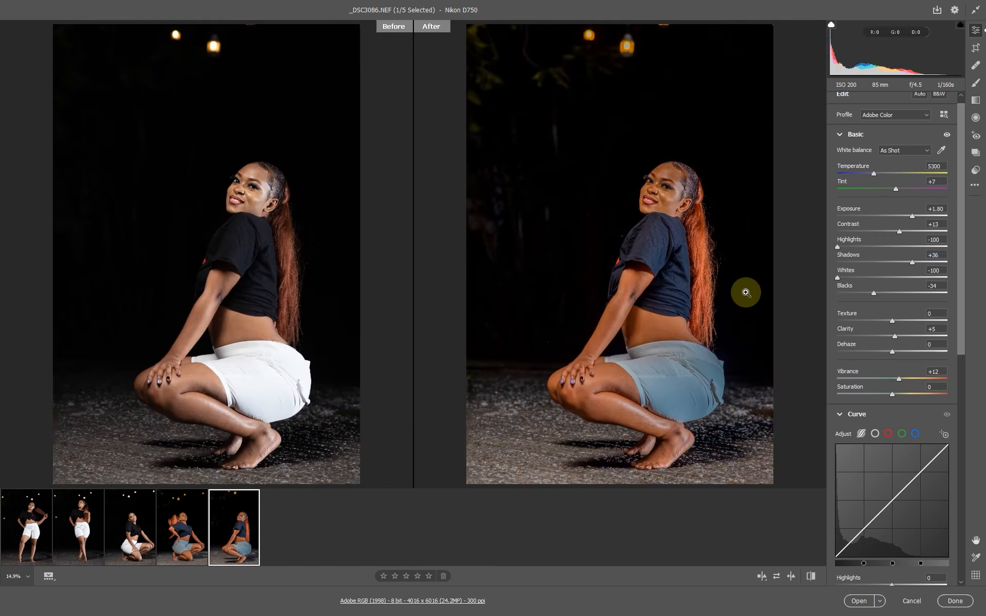
left_click_drag(650, 421, 678, 214)
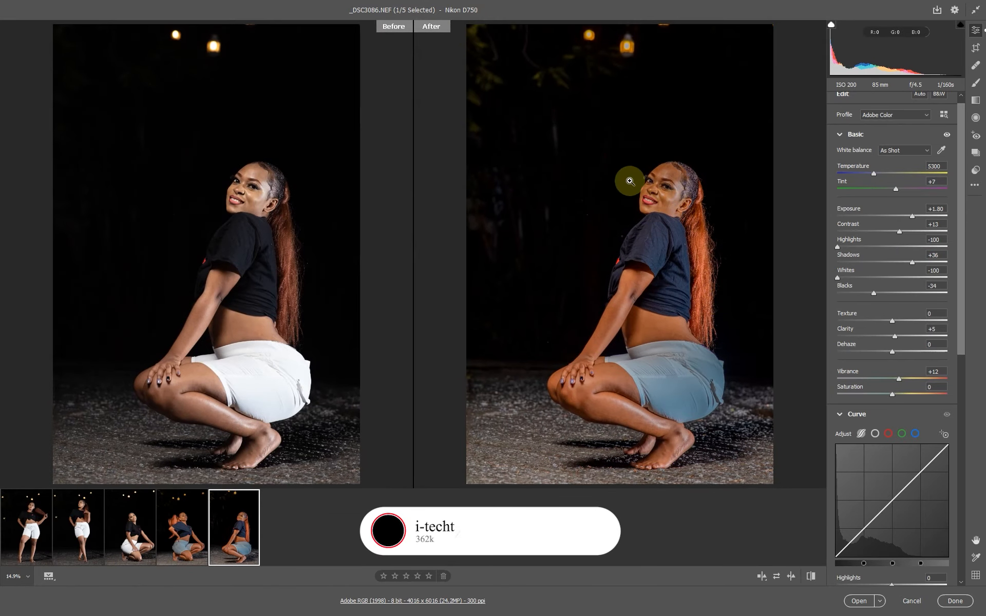
Step: Copy the adjusted edit settings of _DSC3086.NEF using the Default subset
right_click(656, 151)
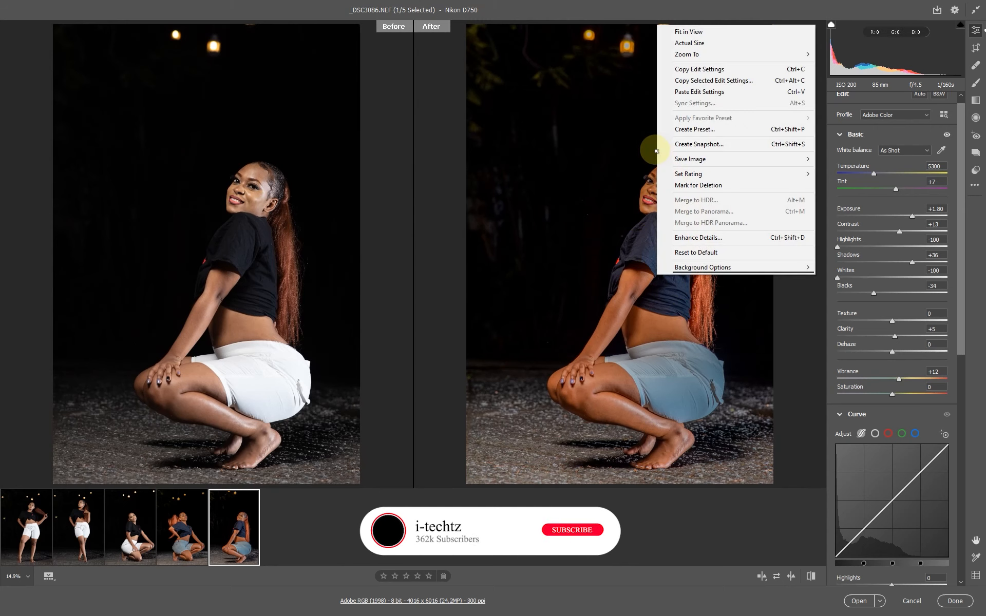
left_click(707, 80)
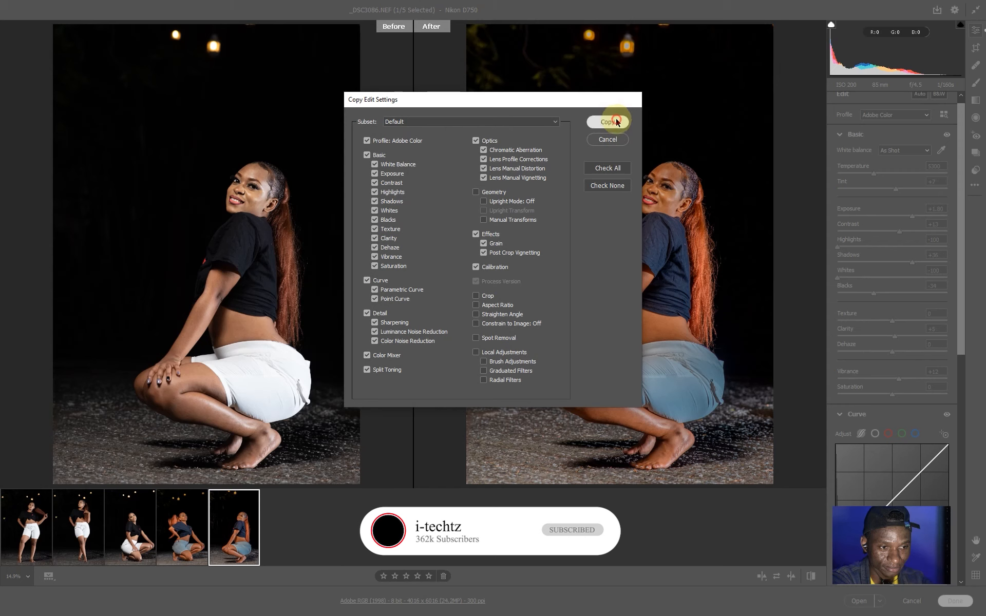
left_click(617, 121)
Step: Paste the copied edit settings onto the third photo, _DSC3080.NEF
left_click(148, 520)
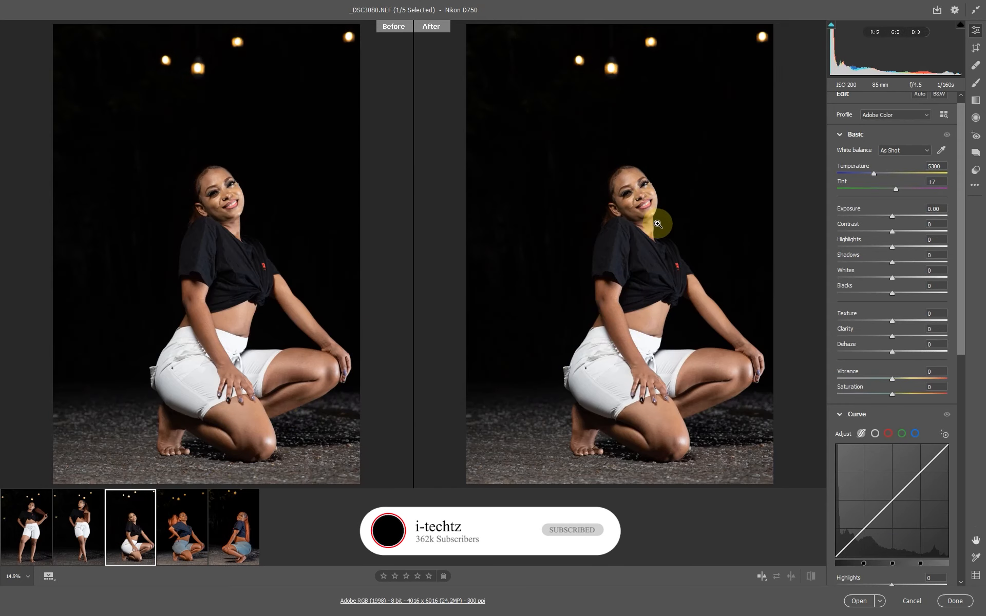
left_click(700, 176)
right_click(654, 123)
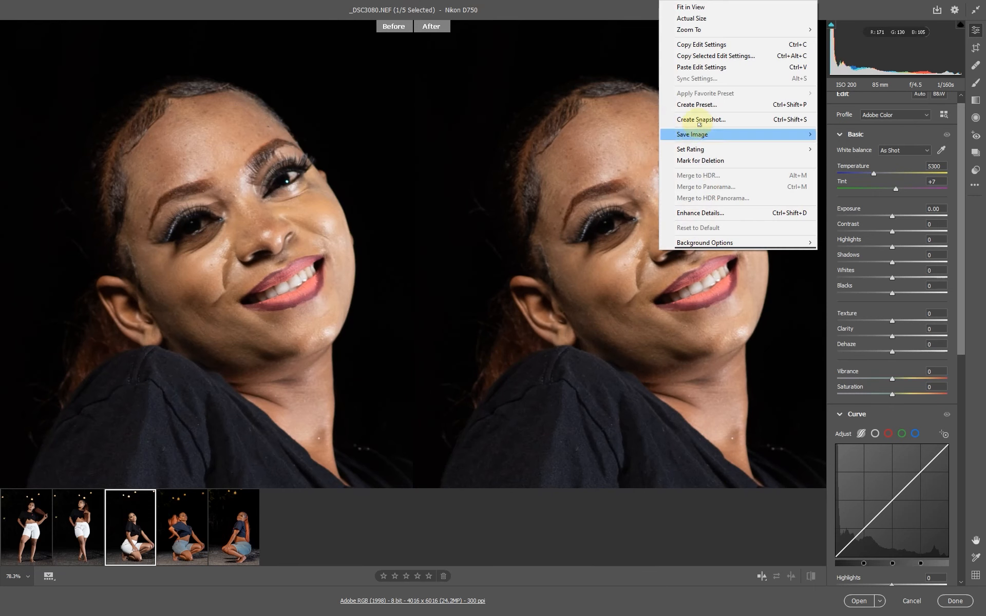
left_click(694, 67)
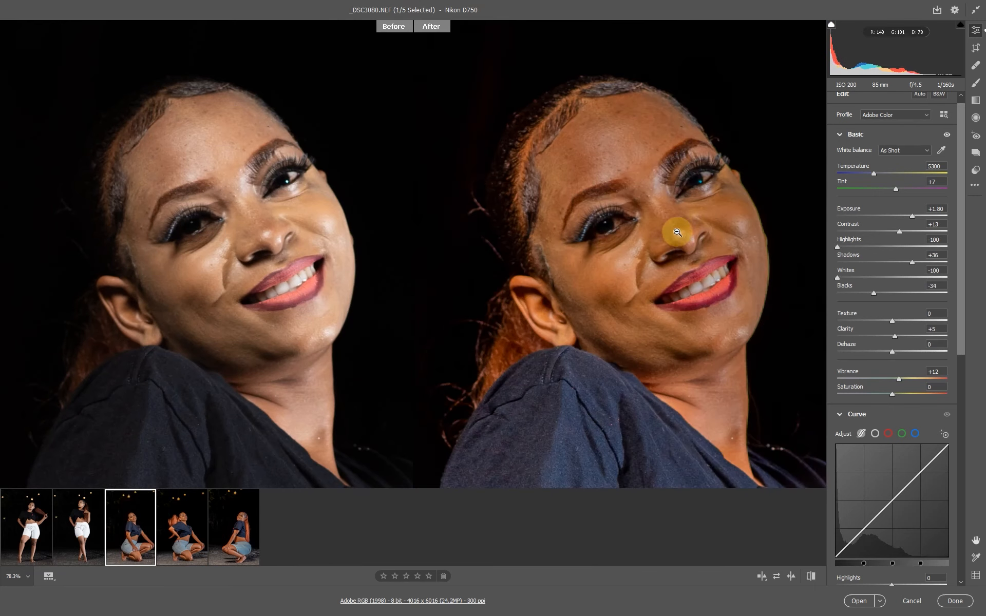
Step: Examine the pasted grade on _DSC3080.NEF against the original, including its Color Mixer luminance settings
left_click(559, 295)
mouse_move(651, 280)
left_mouse_down()
mouse_move(770, 334)
mouse_move(667, 277)
mouse_move(611, 403)
mouse_move(700, 288)
mouse_move(747, 300)
mouse_move(664, 267)
left_mouse_up()
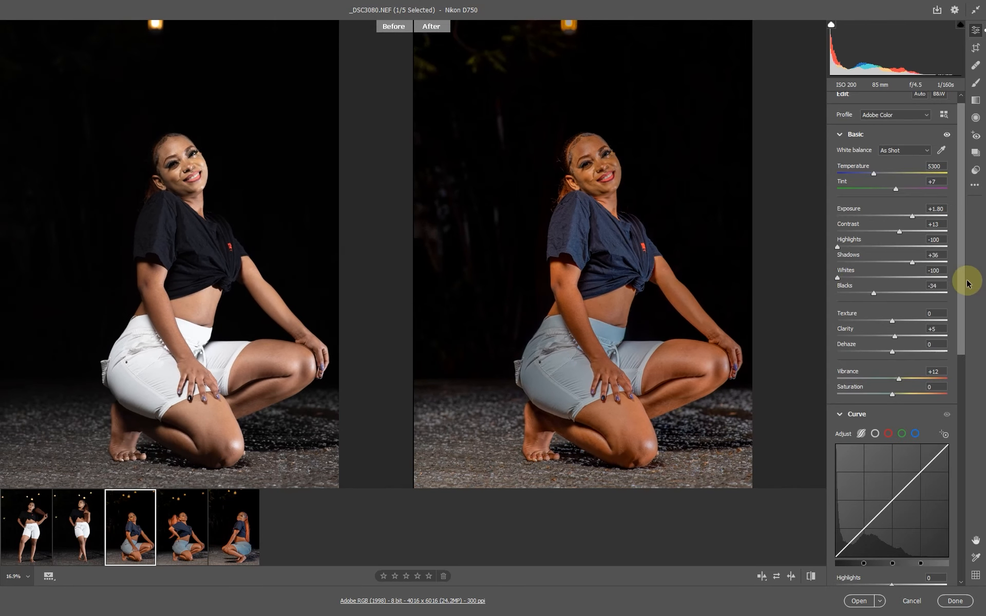
left_click_drag(963, 287, 983, 416)
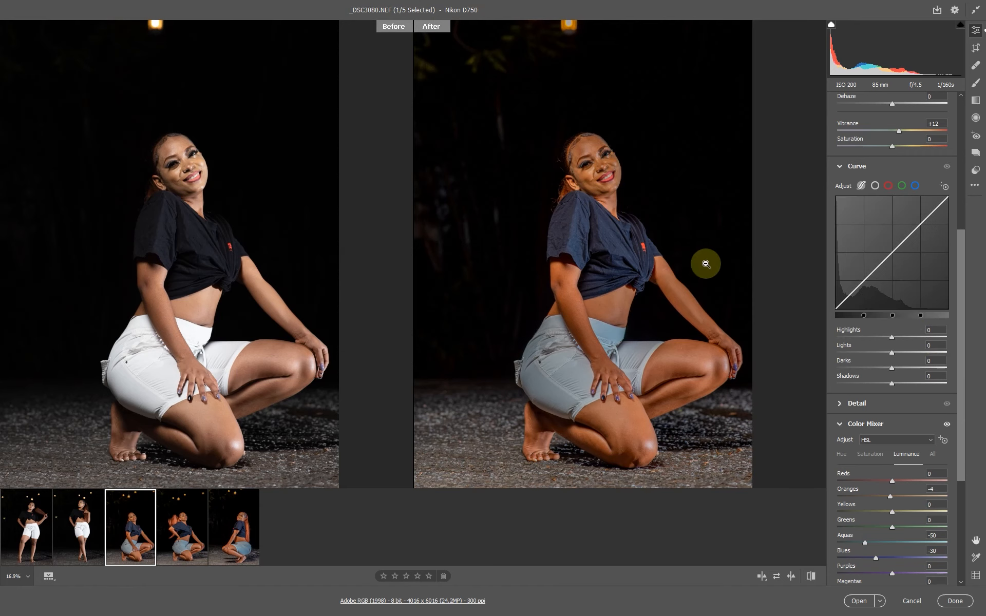
left_click_drag(590, 174, 616, 204)
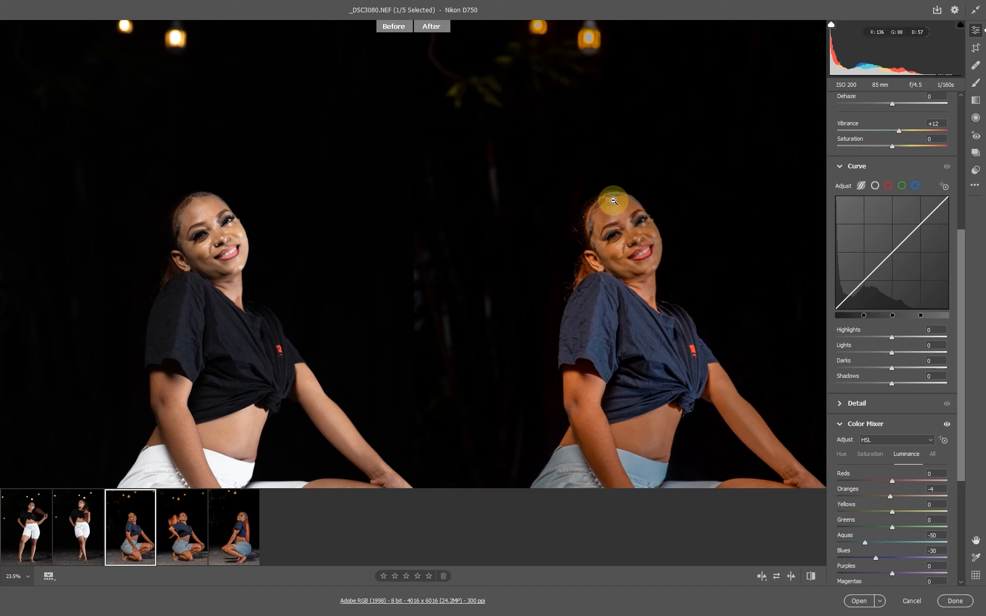
left_click(623, 253, "alt")
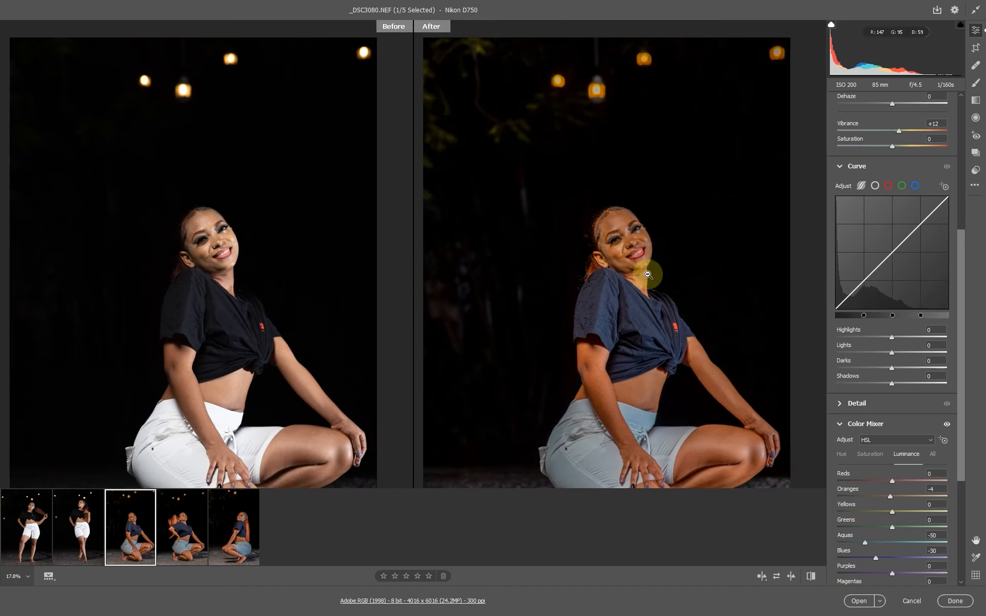
left_click(632, 267, "alt")
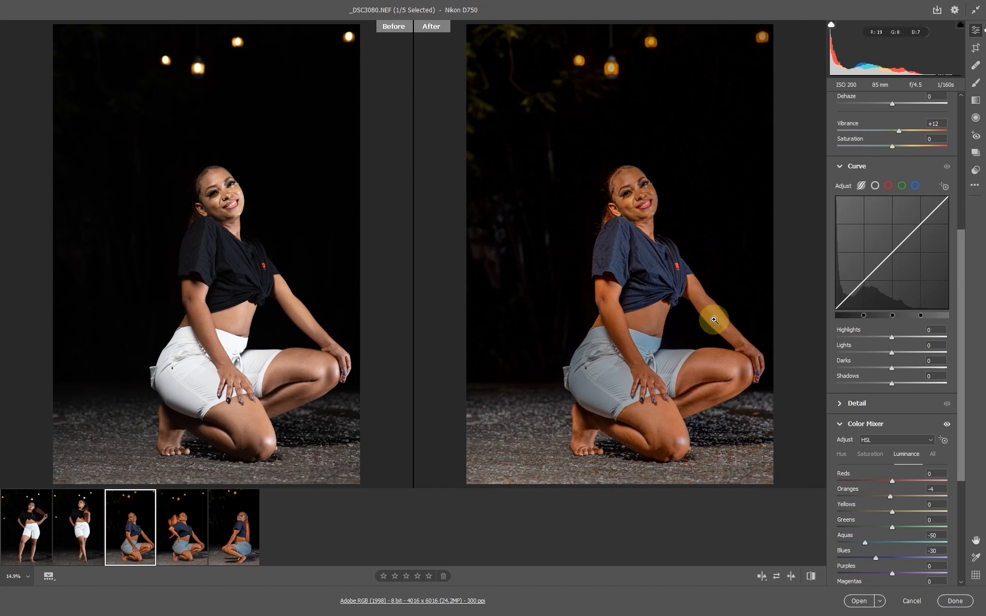
Step: Paste the copied edit settings onto the second photo, _DSC3076.NEF, and check the face and Basic settings
left_click(89, 539)
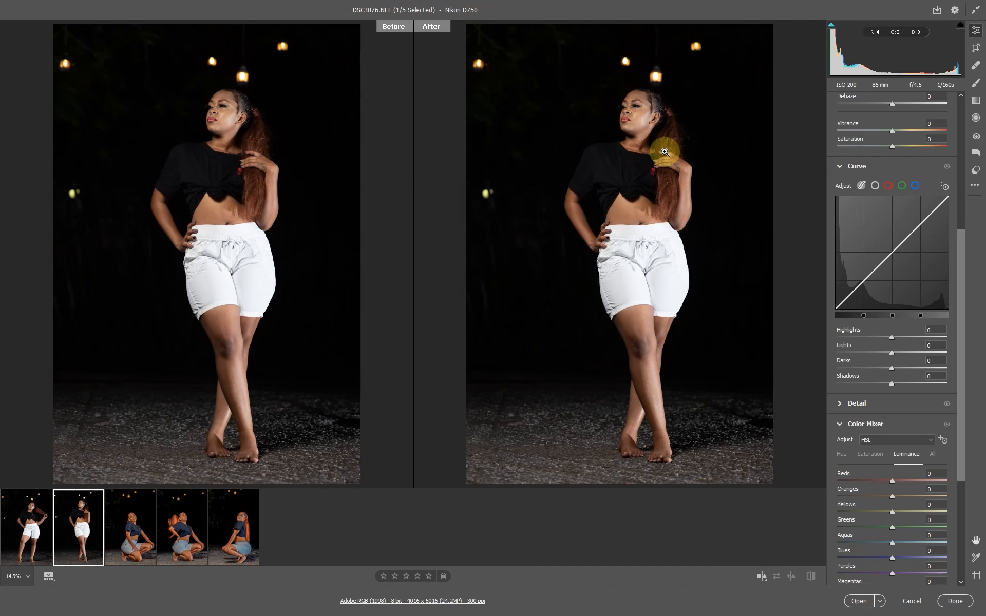
right_click(705, 88)
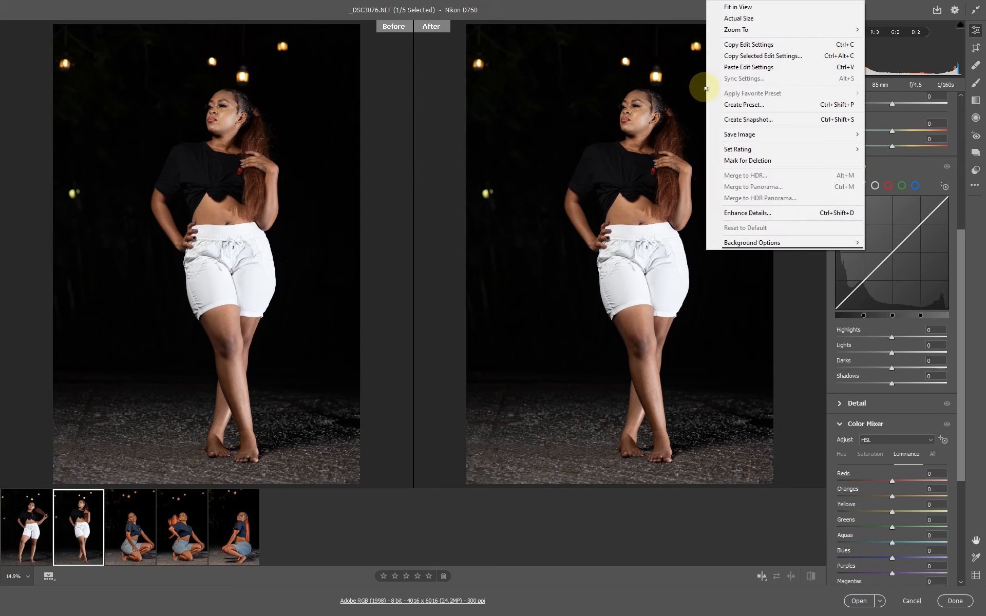
left_click(750, 69)
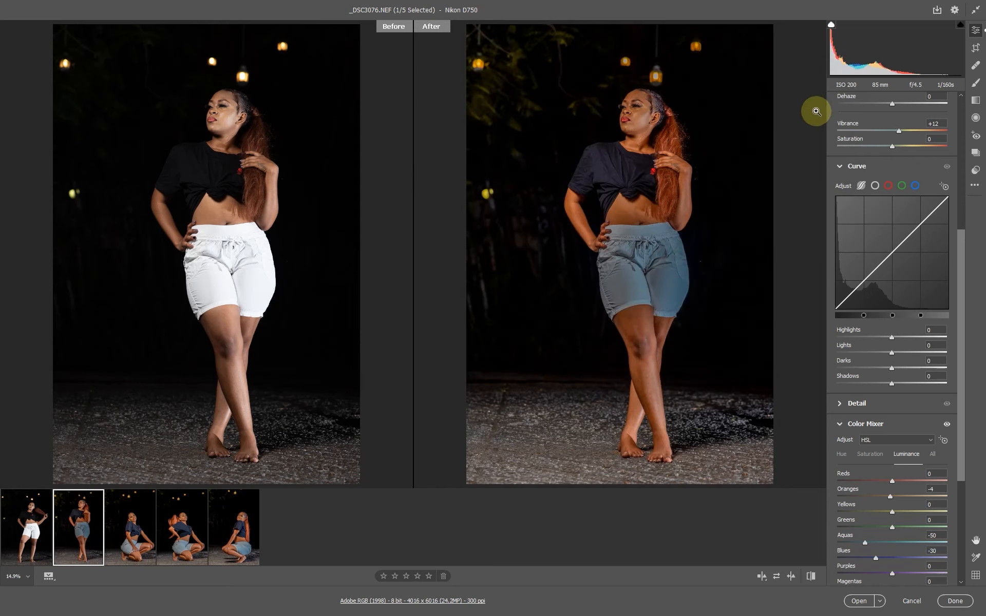
left_click_drag(648, 129, 760, 210)
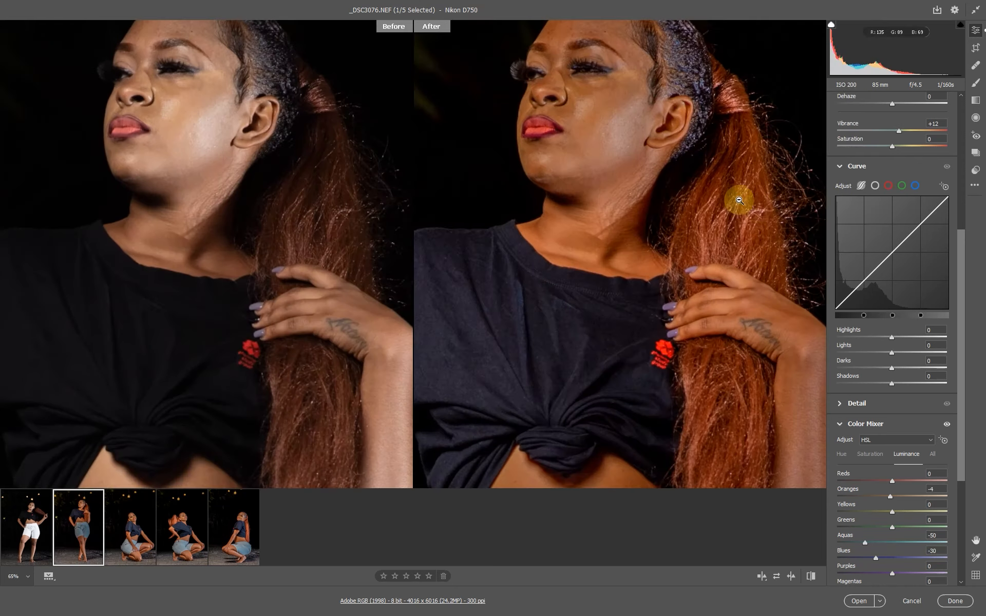
left_click(676, 170)
left_click_drag(962, 302, 959, 156)
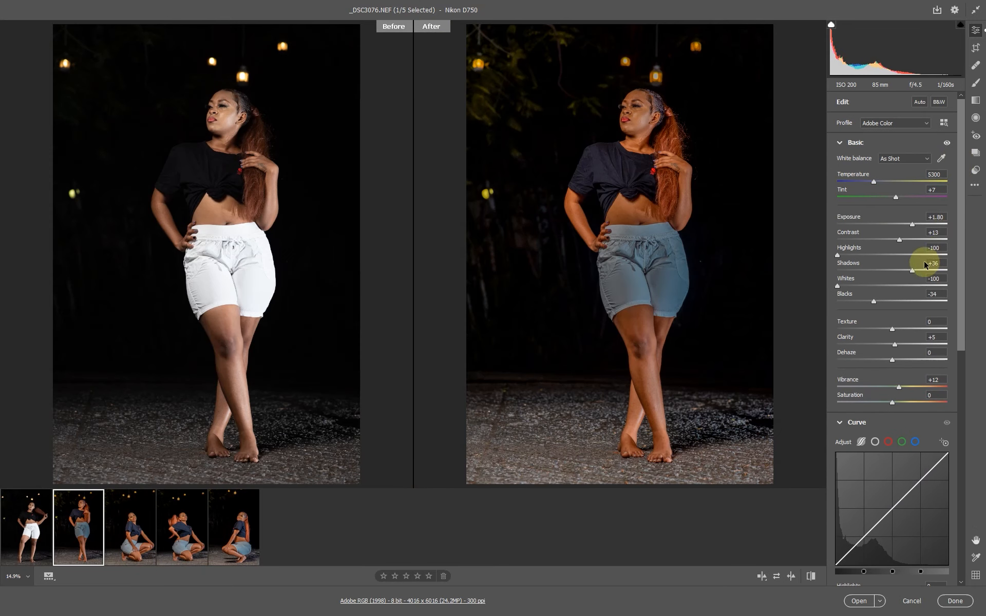
Step: Raise Exposure to +2.20 and Shadows to +42 on _DSC3076.NEF, and check the face and legs up close
left_click_drag(634, 132, 704, 219)
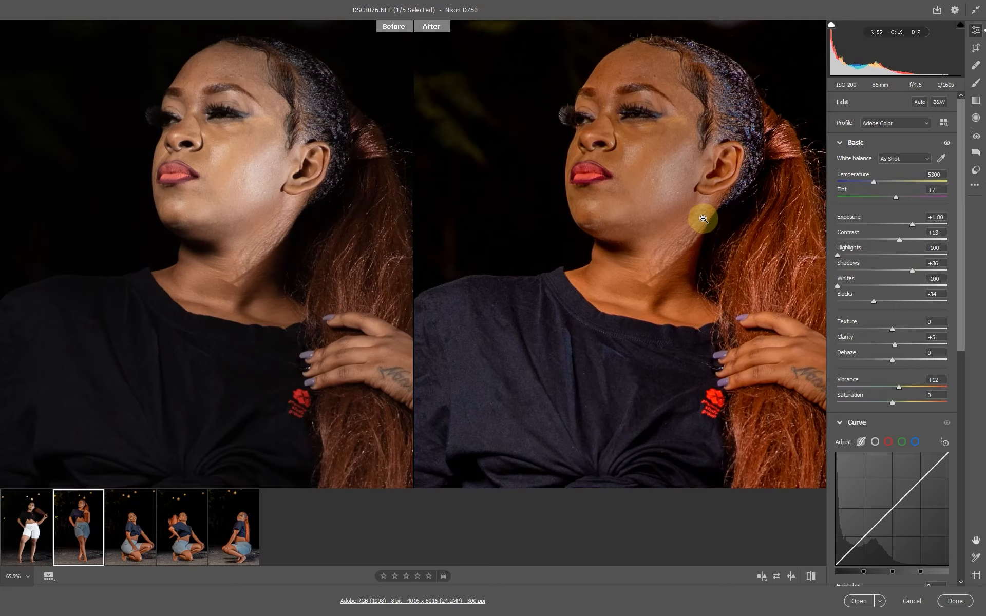
left_click(703, 219)
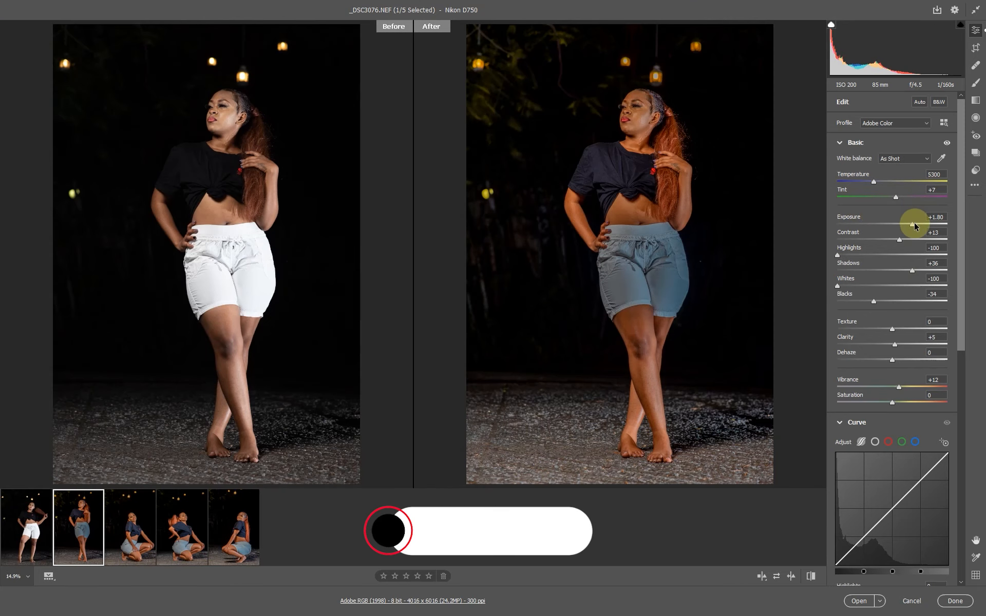
left_click_drag(912, 226, 916, 226)
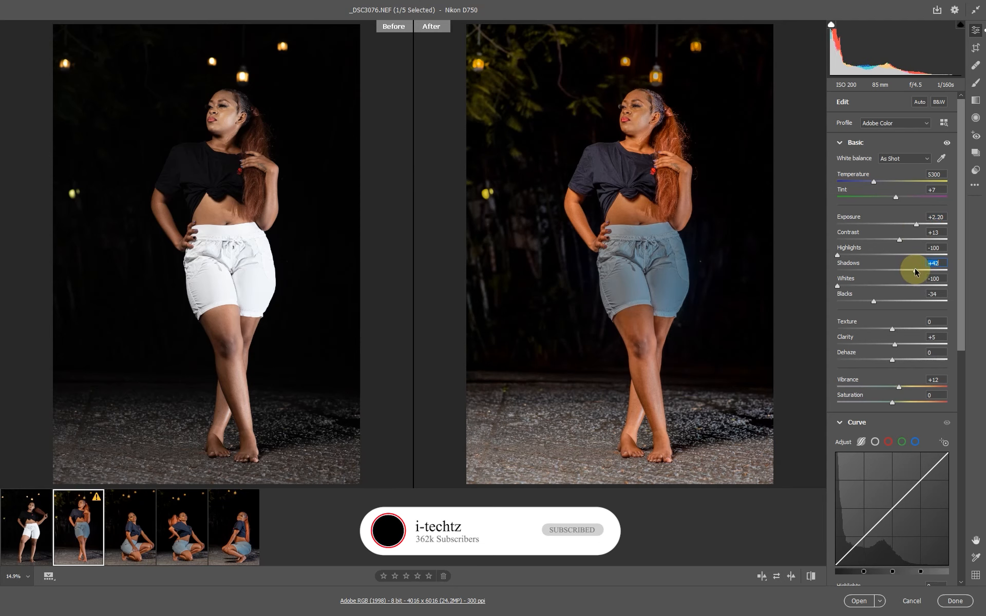
left_click(629, 117)
left_click(678, 194)
left_click(632, 345)
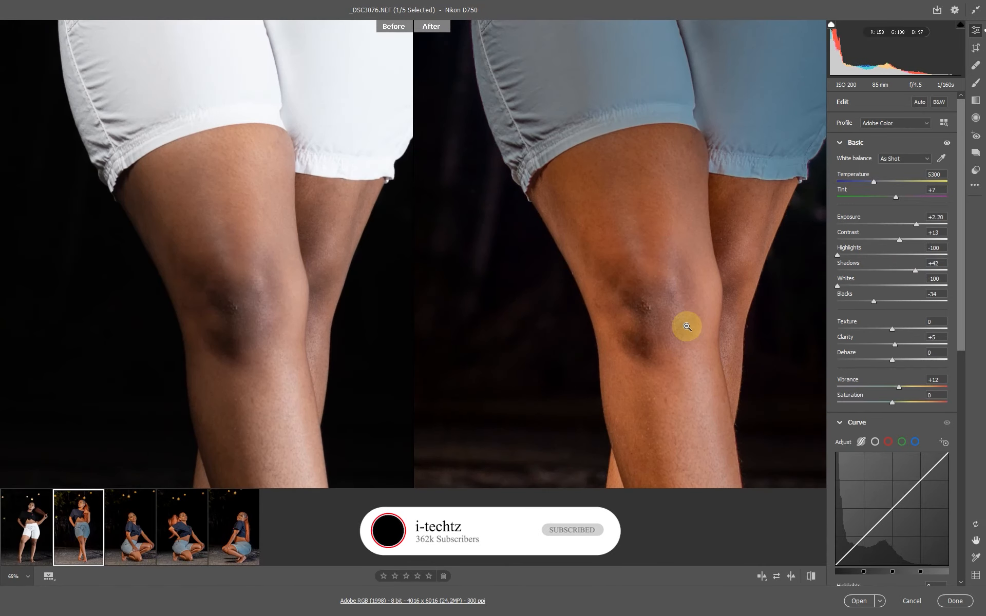
left_click(688, 329)
left_click(321, 163)
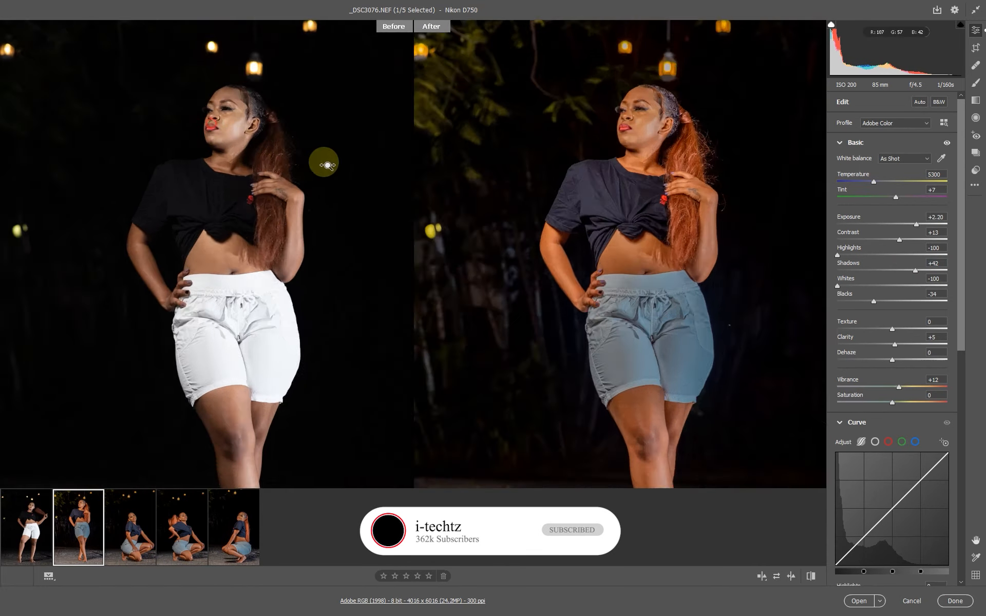
left_click(701, 113)
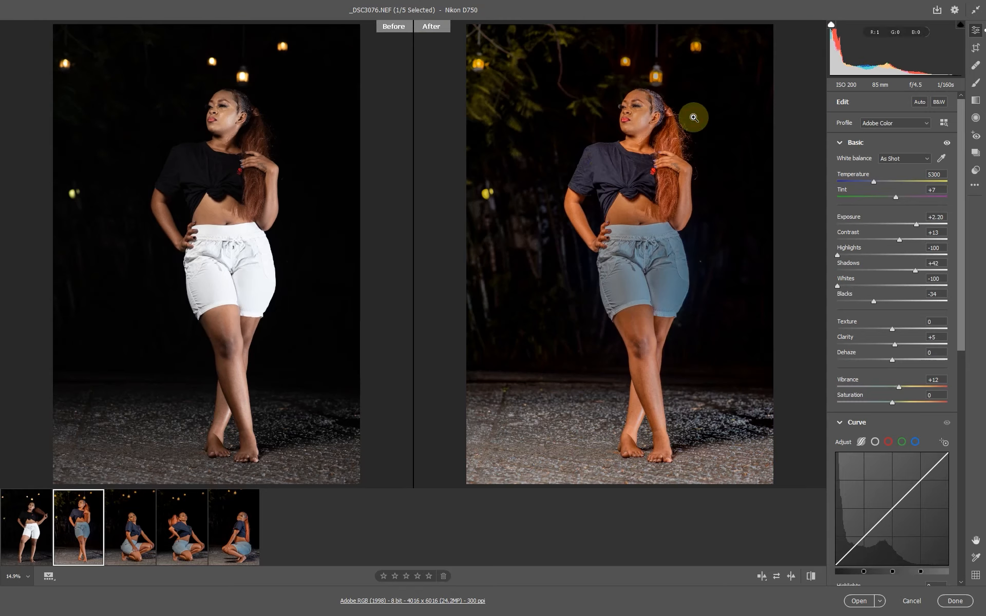
Step: Paste the copied edit settings onto the first photo, _DSC3071.NEF
left_click(23, 531)
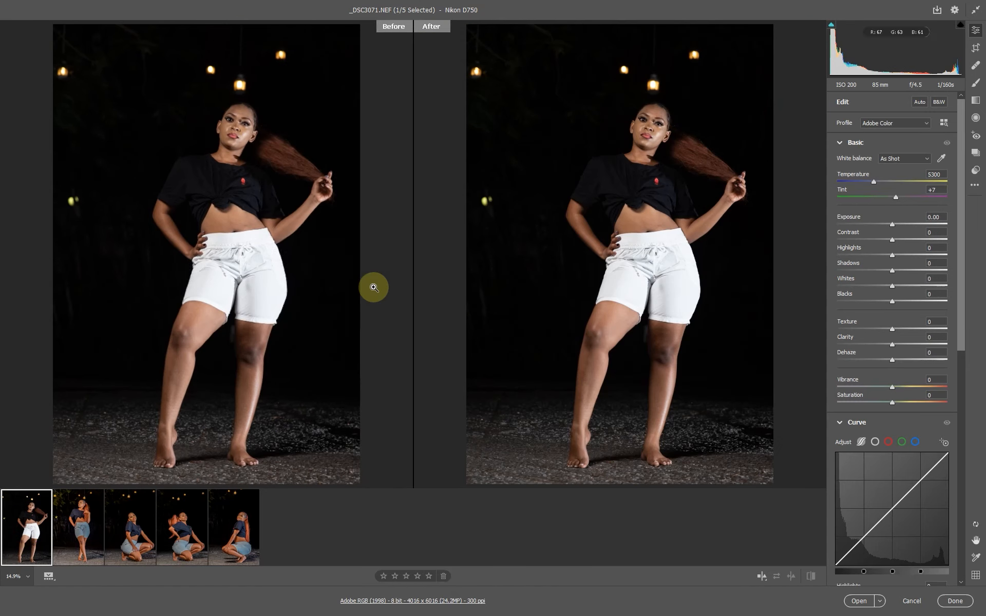
right_click(604, 93)
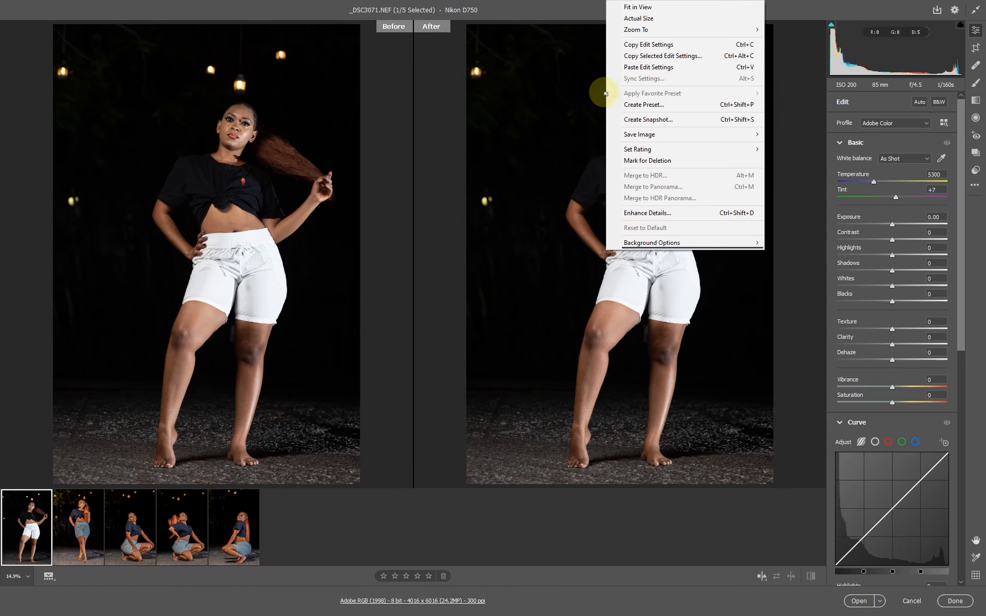
left_click(661, 66)
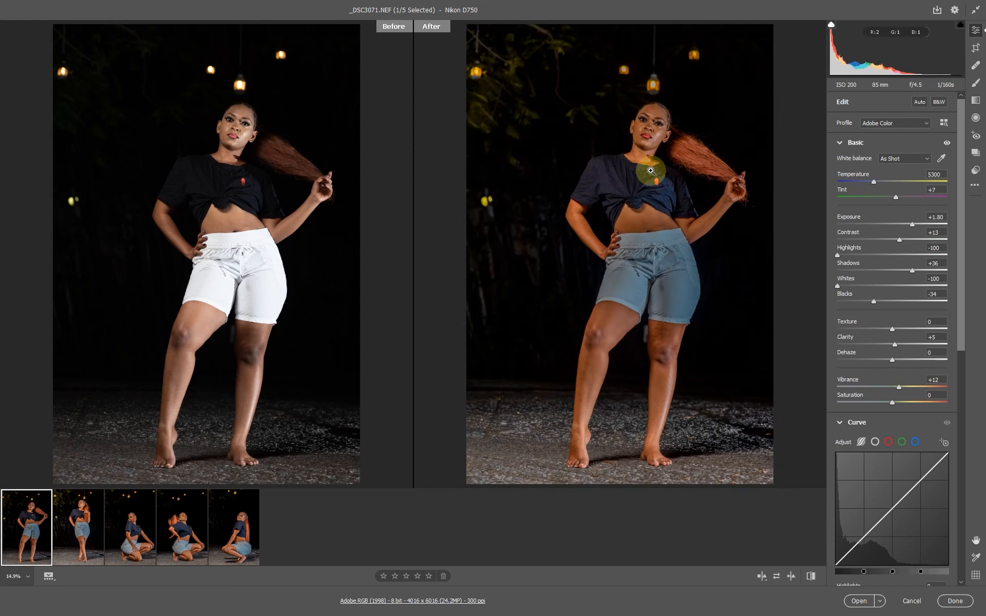
Step: Set Shadows to +46 and Exposure to +2.10 on _DSC3071.NEF, and check the face up close
left_click(650, 115)
left_click(583, 171)
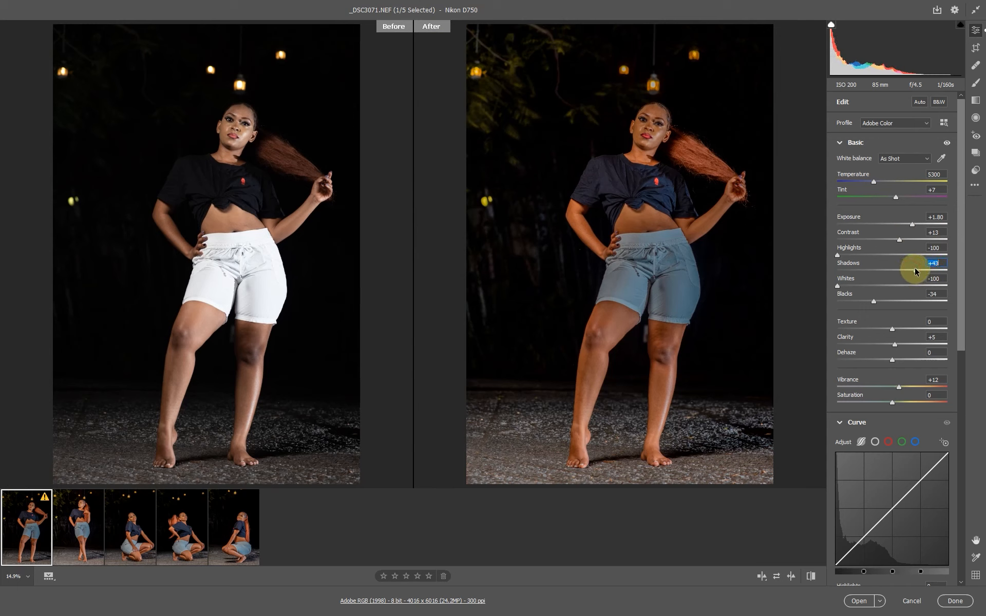
left_click_drag(916, 269, 917, 270)
left_click_drag(910, 223, 914, 223)
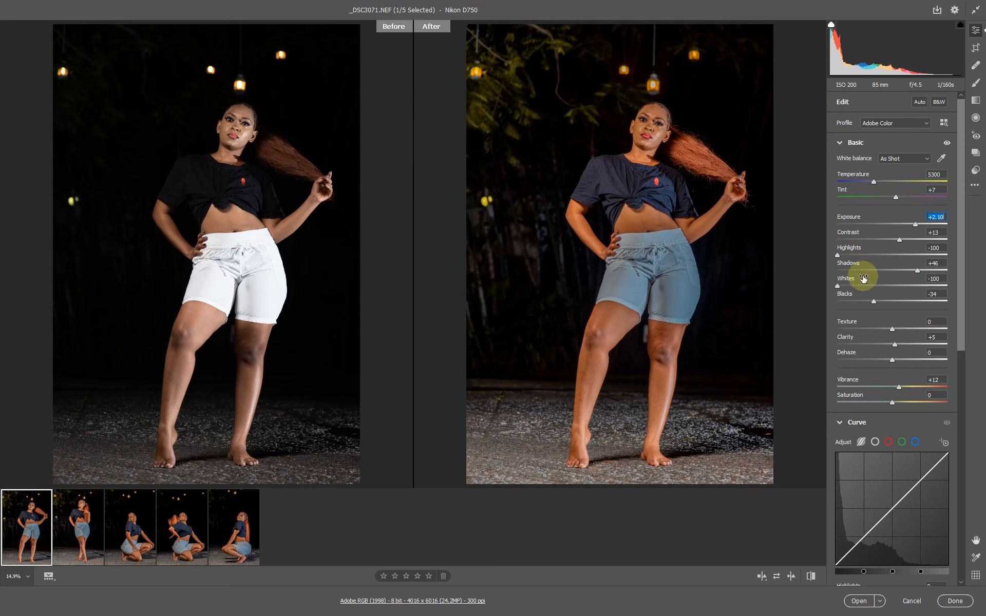
left_click(668, 135)
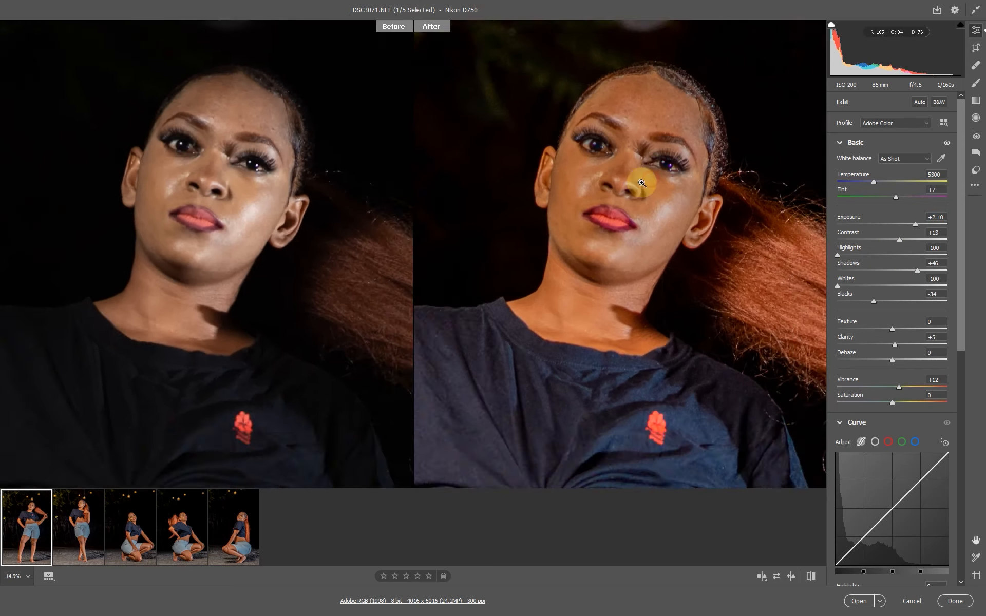
left_click(636, 177)
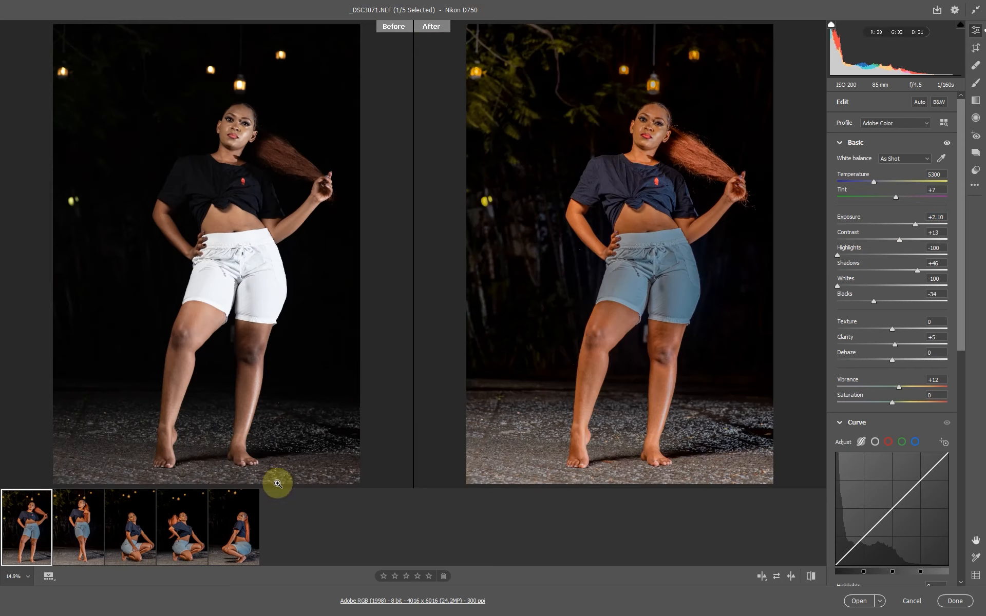
Step: Examine the face, hair and shirt of the fourth photo, _DSC3084.NEF, up close against the original
left_click(176, 533)
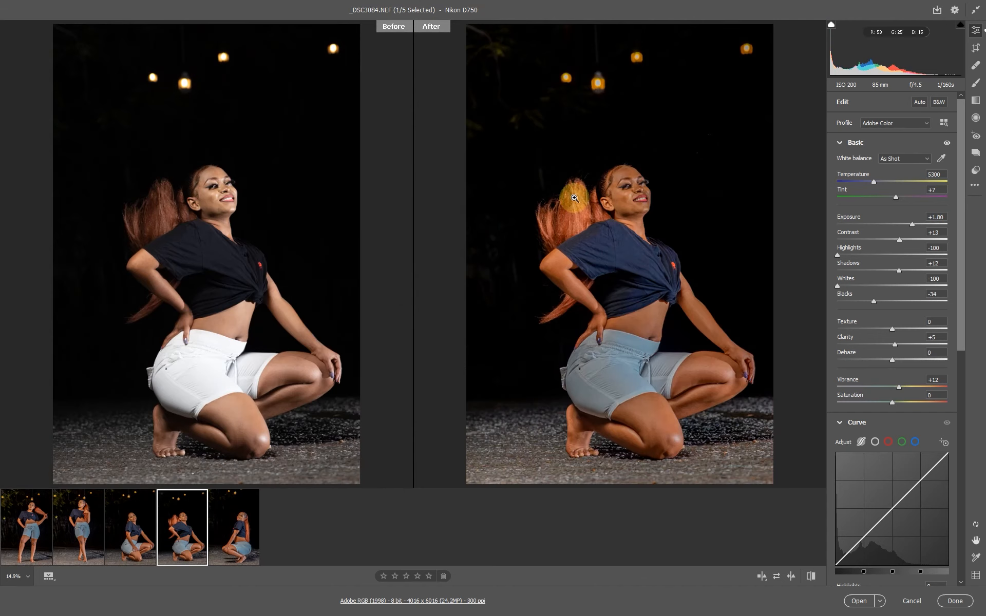
left_click(628, 201)
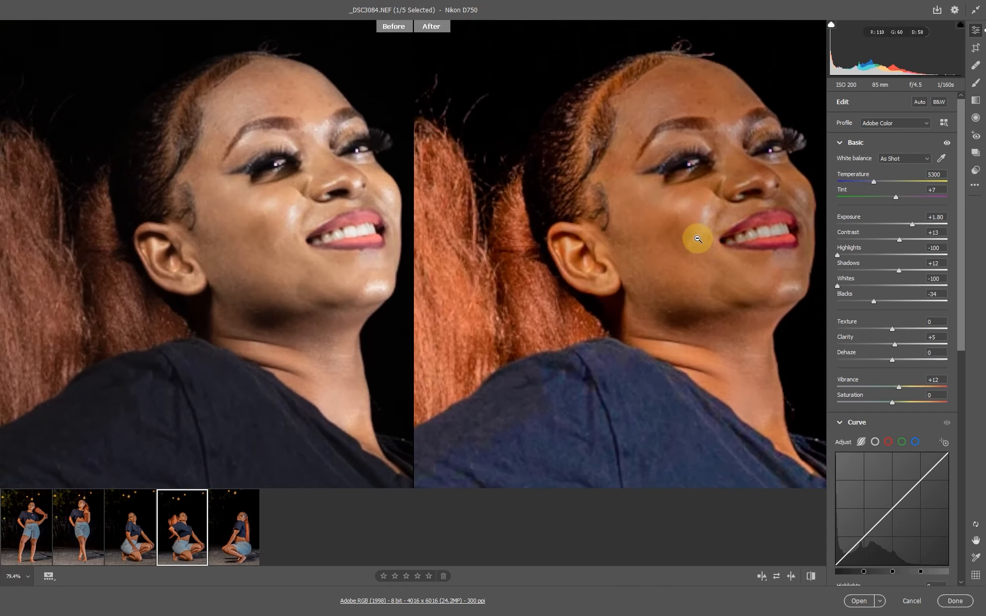
left_click(685, 252)
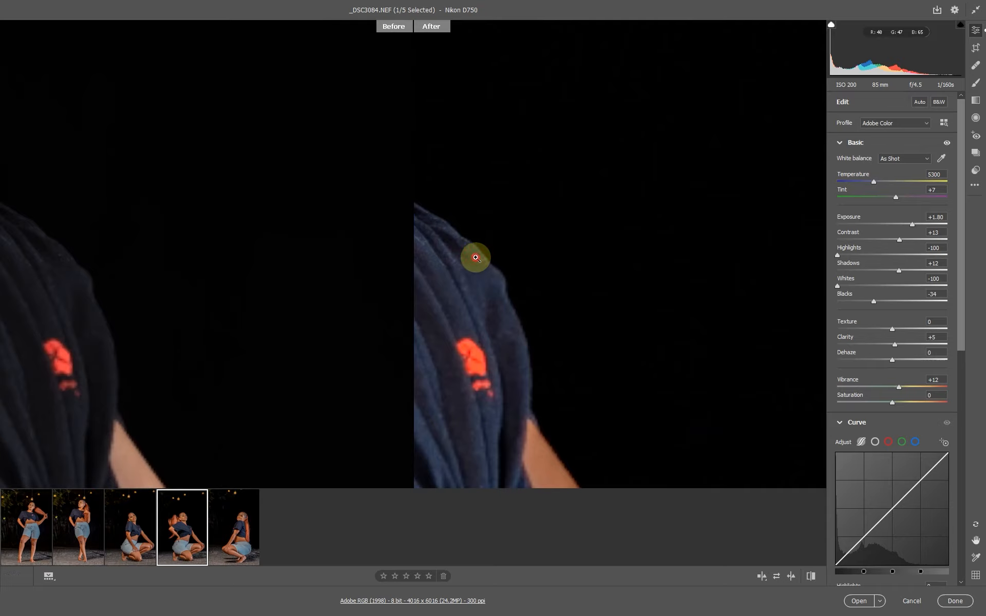
left_click(474, 258)
left_click(709, 245)
left_click(516, 190)
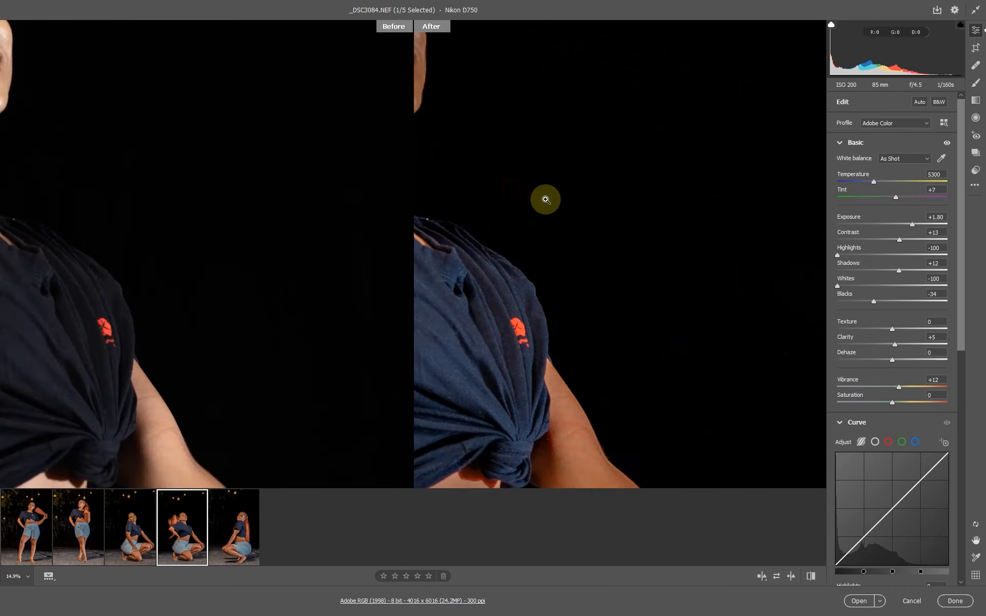
left_click(614, 197)
left_click(664, 248)
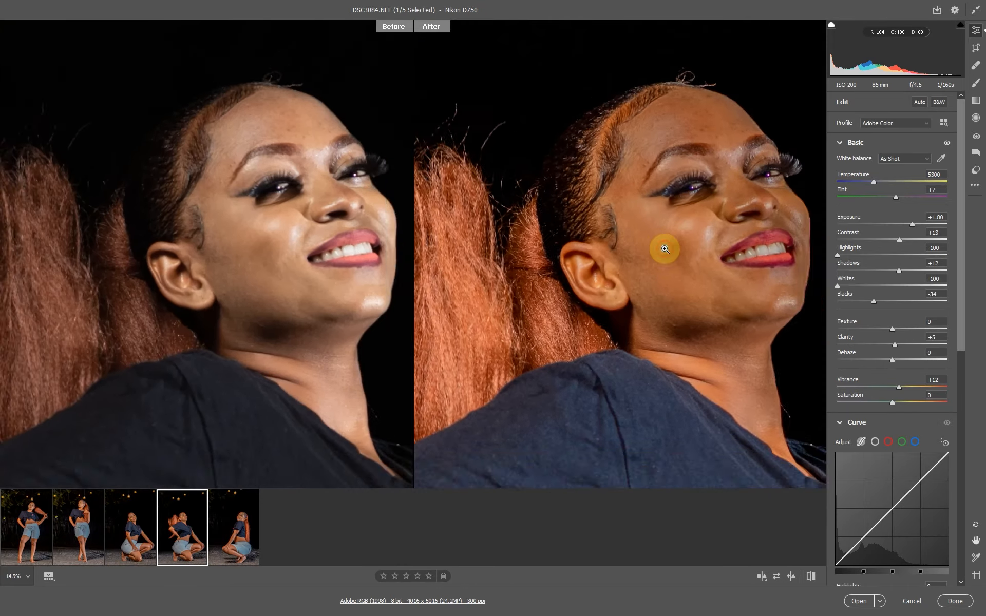
left_click_drag(634, 246, 689, 273)
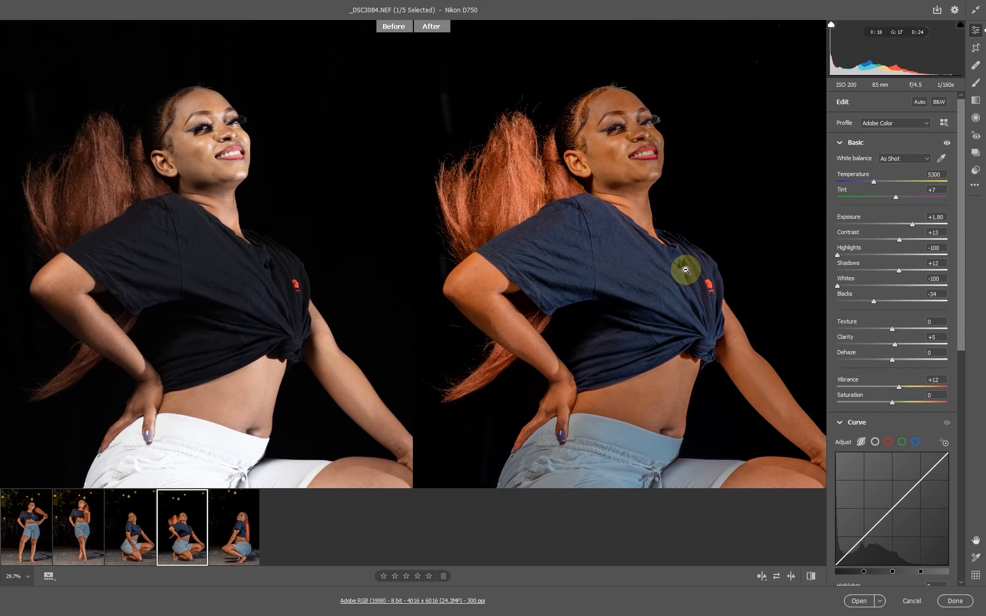
left_click(651, 199, "alt")
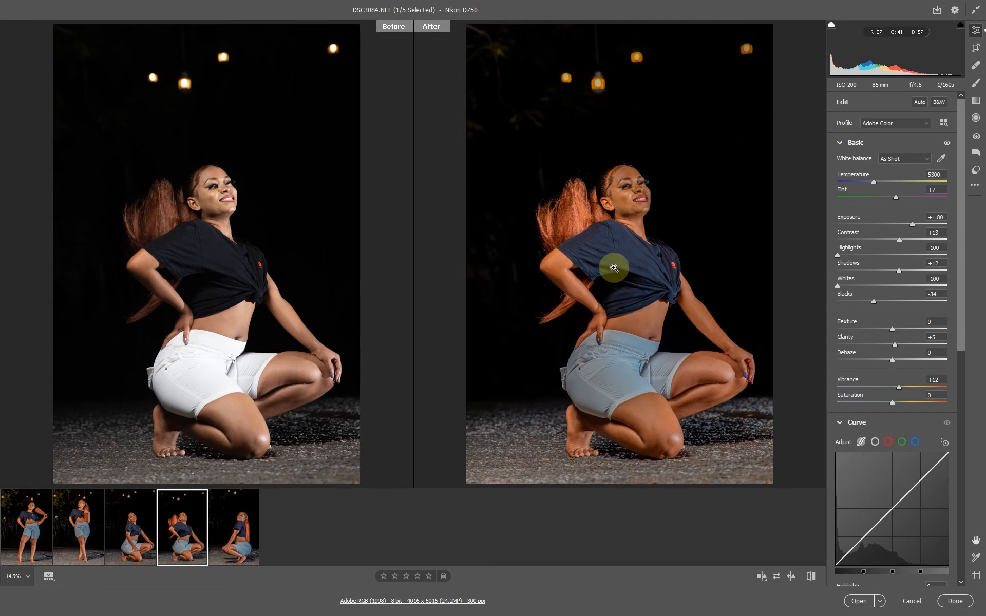
Step: Compare the shorts, midriff and upper body of _DSC3084.NEF before and after the grade
left_click_drag(626, 359, 694, 380)
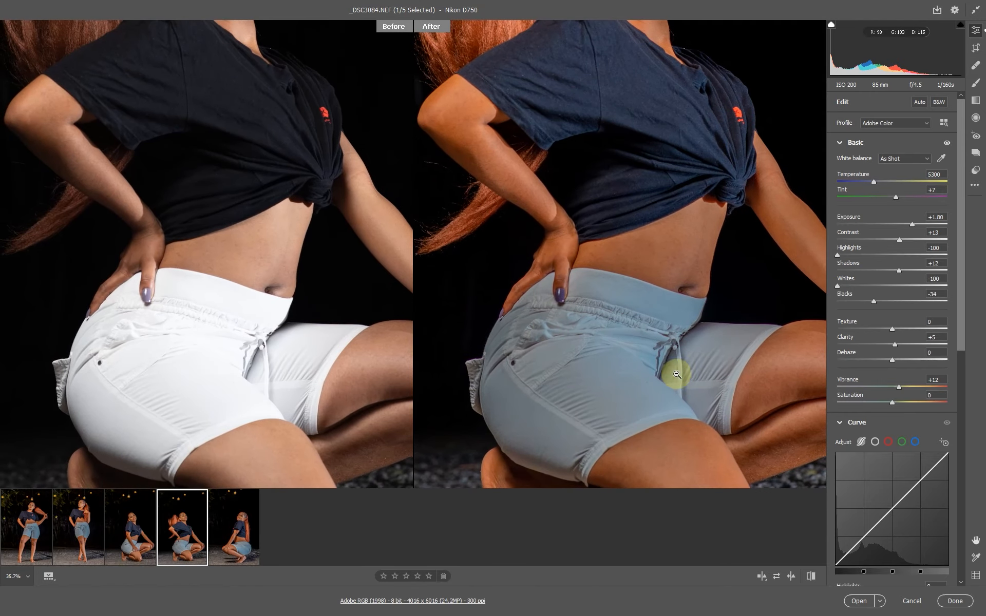
scroll(252, 171, "up", 1)
scroll(252, 172, "up", 5)
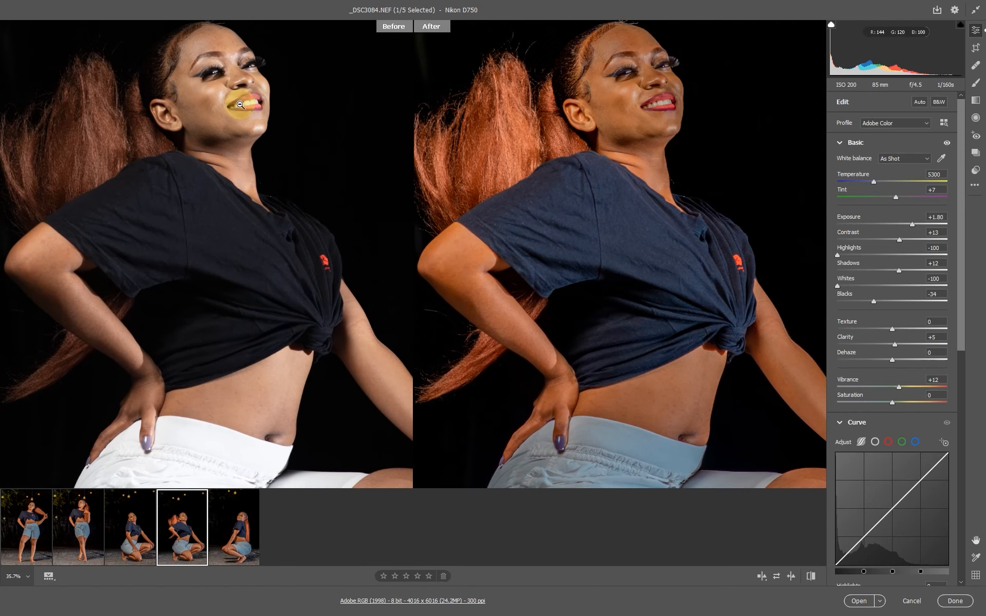
scroll(315, 157, "up", 1)
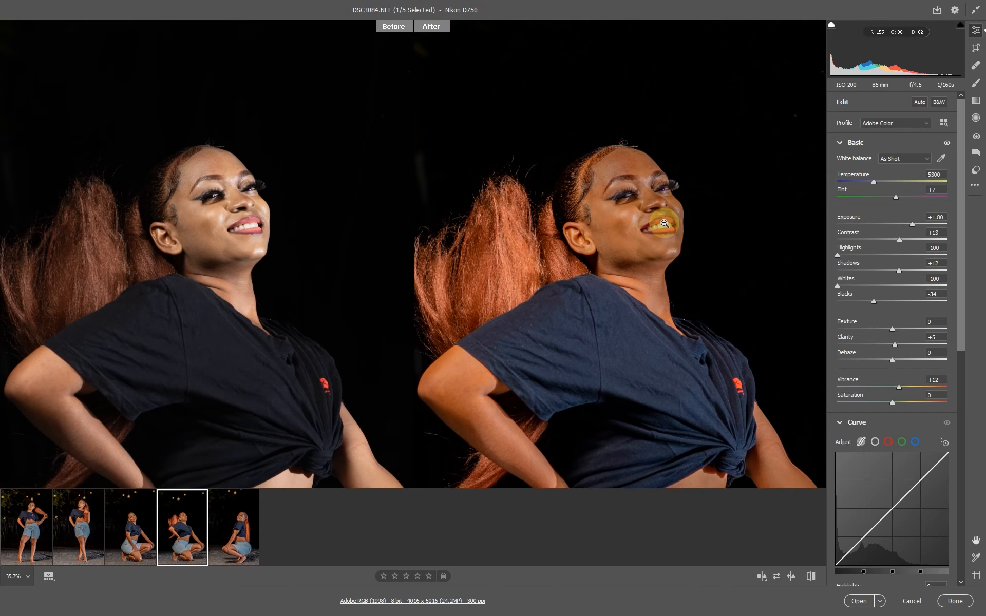
left_click(640, 237)
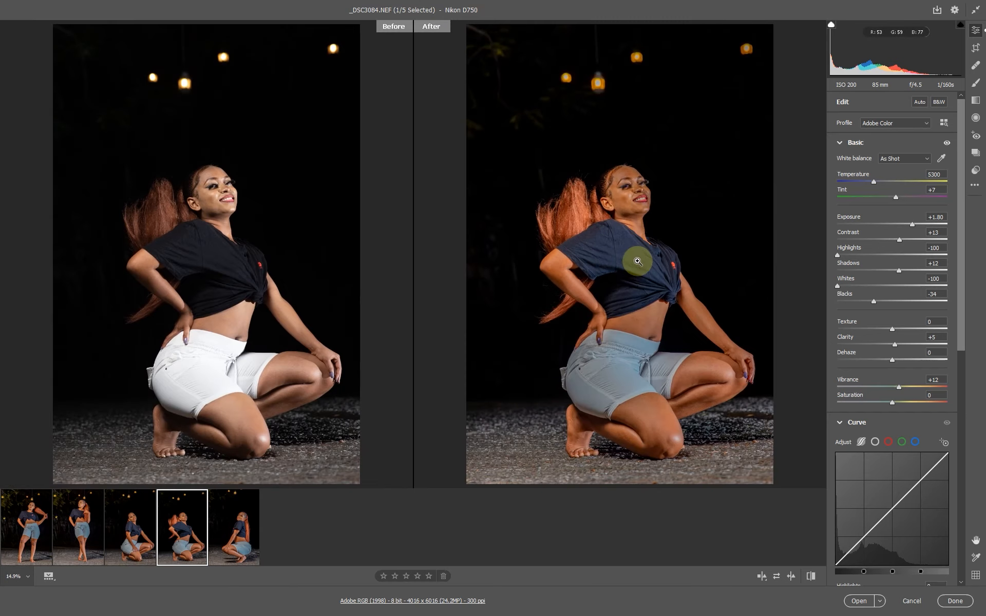